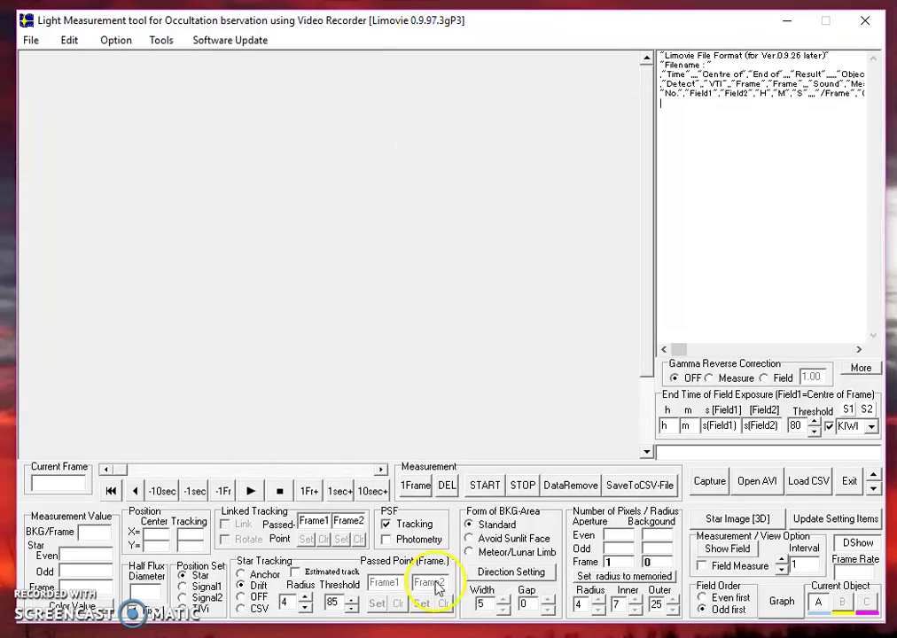
Look over the North American Asteroidal Occultation page in Chrome, then minimize the browser.
key(alt+Tab)
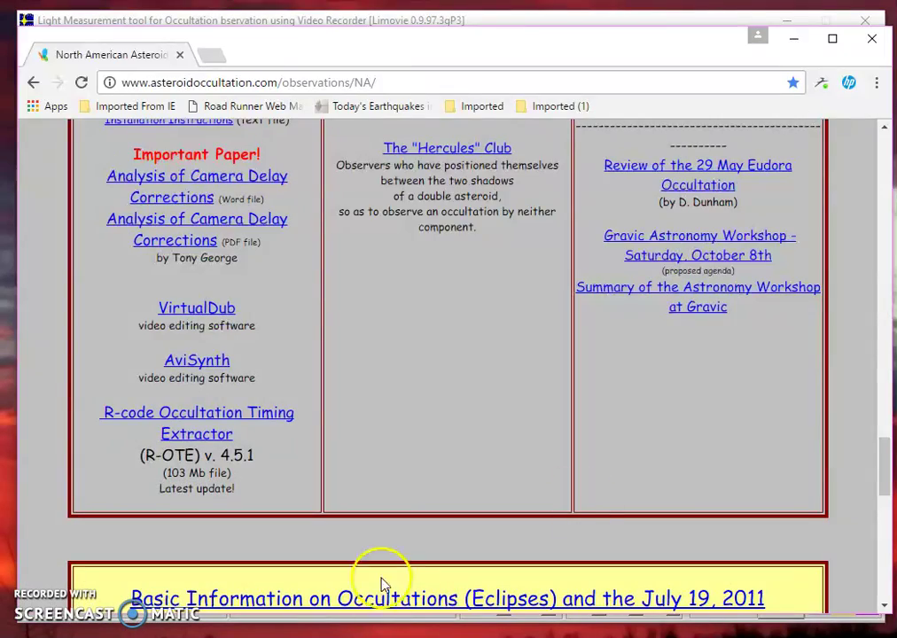
drag(886, 472, 875, 150)
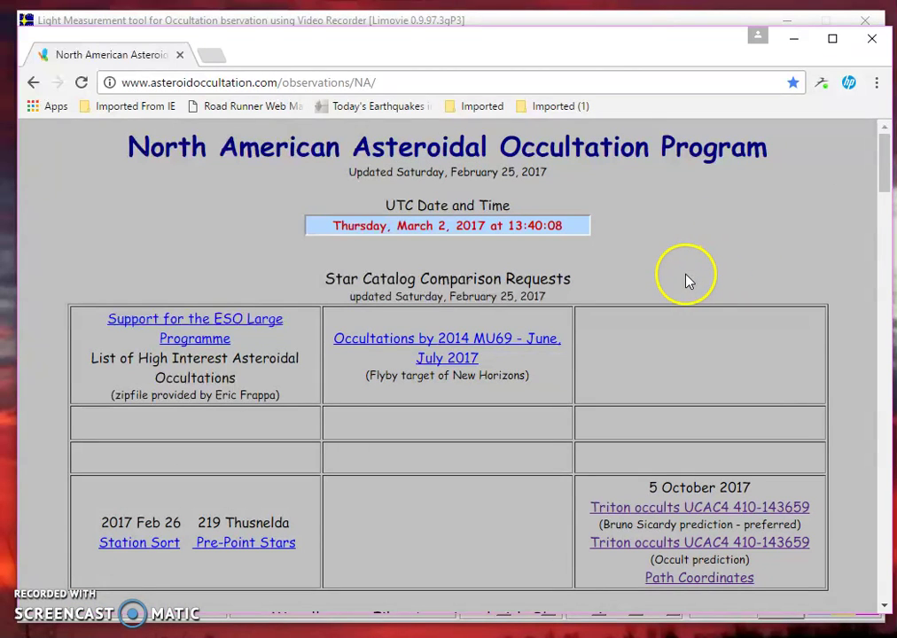
drag(881, 150, 883, 399)
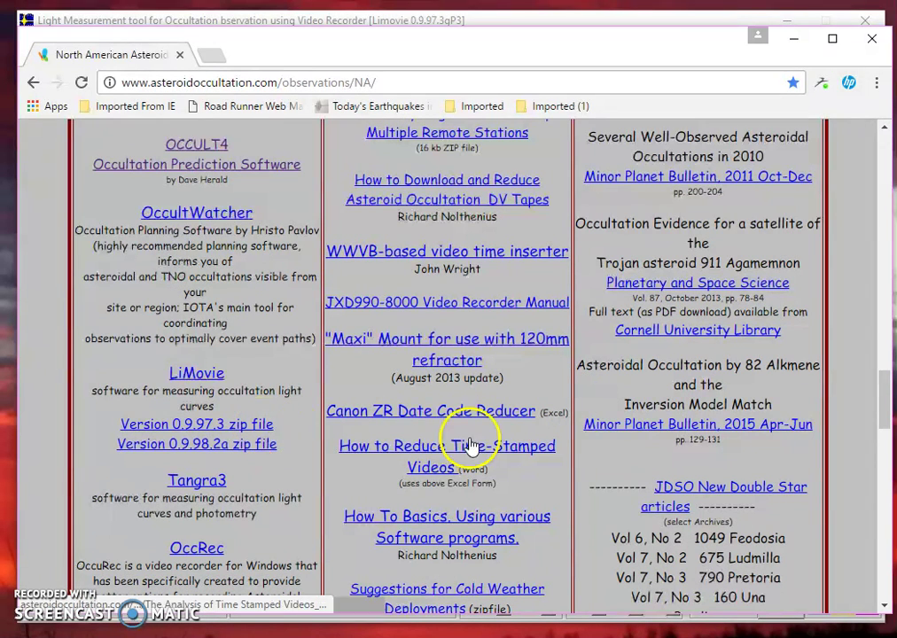
drag(886, 383, 883, 450)
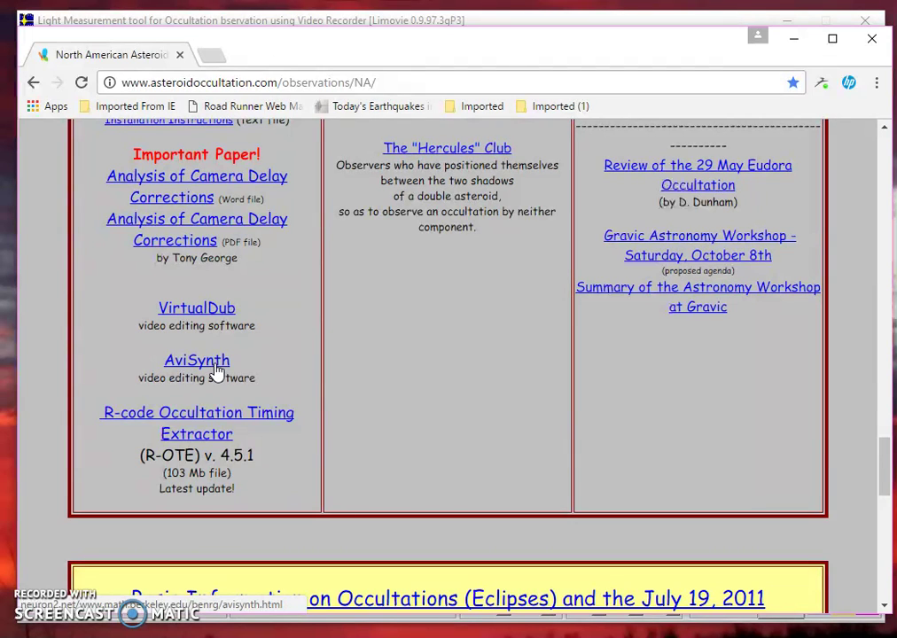
click(793, 39)
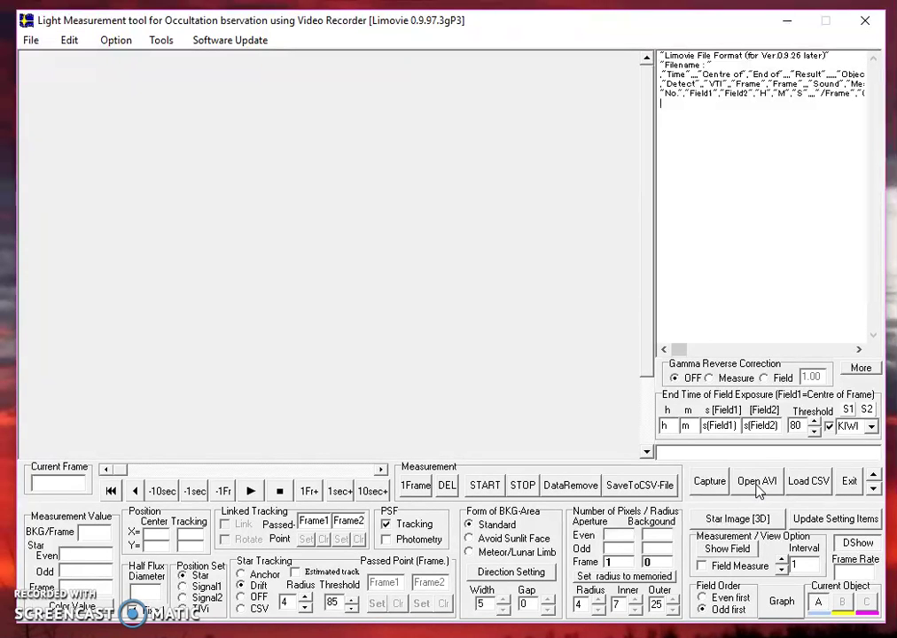
Load 20150115_Deborah.avi from the Occultations folder into LiMovie.
click(757, 483)
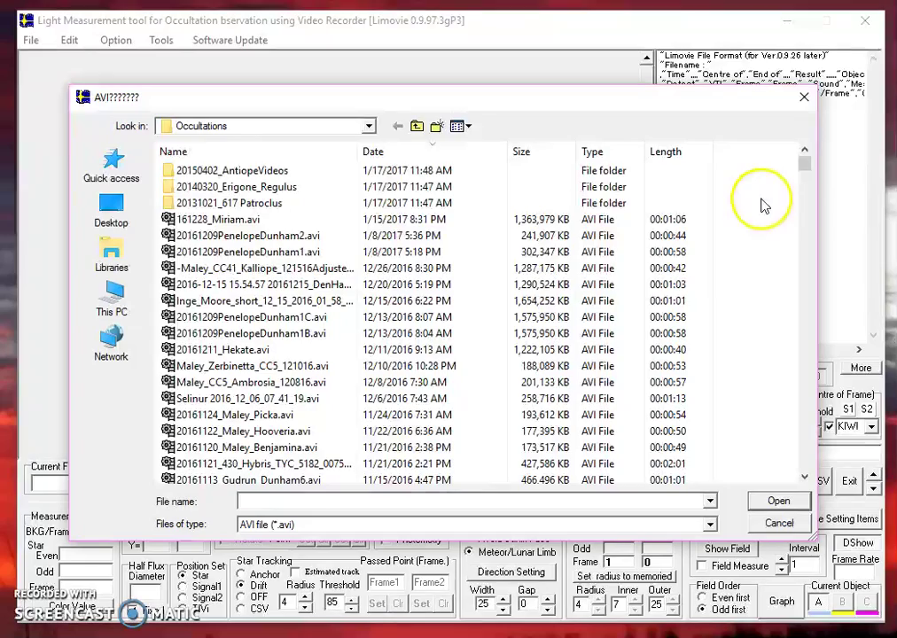
drag(805, 166, 824, 369)
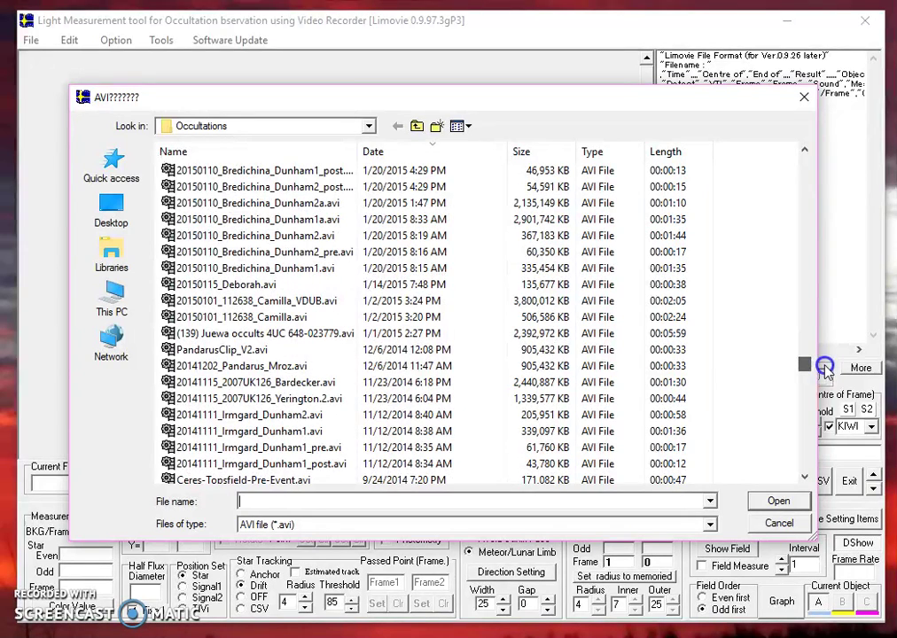
click(233, 288)
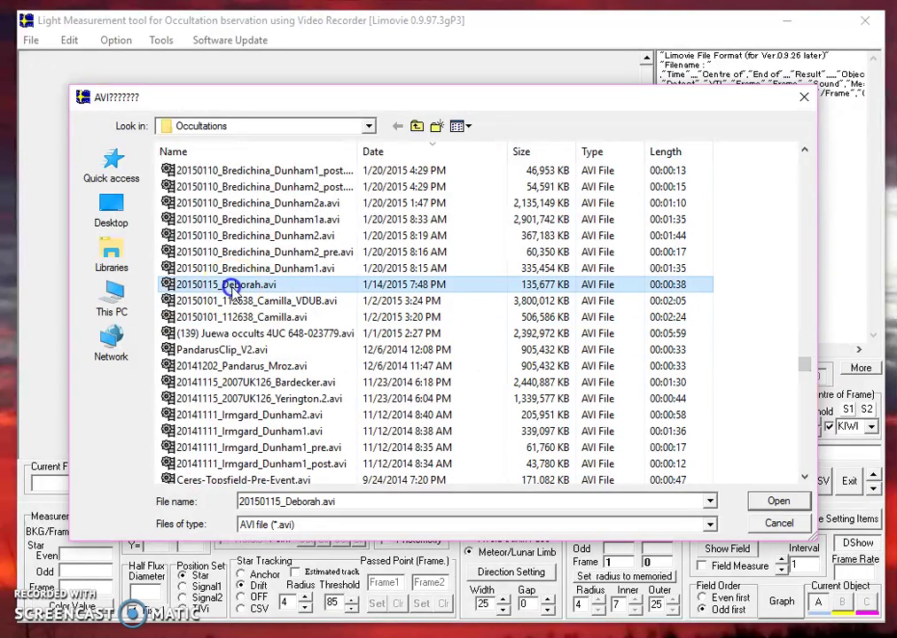
click(780, 503)
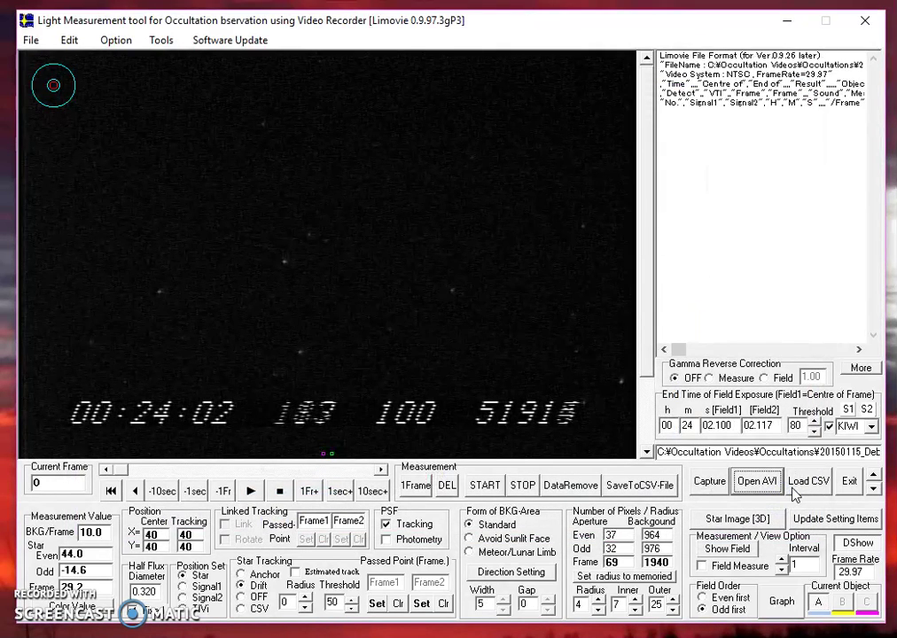
Set the field end-time inserter to KIWI, reading 02.100 and 02.117 with threshold 100.
click(776, 489)
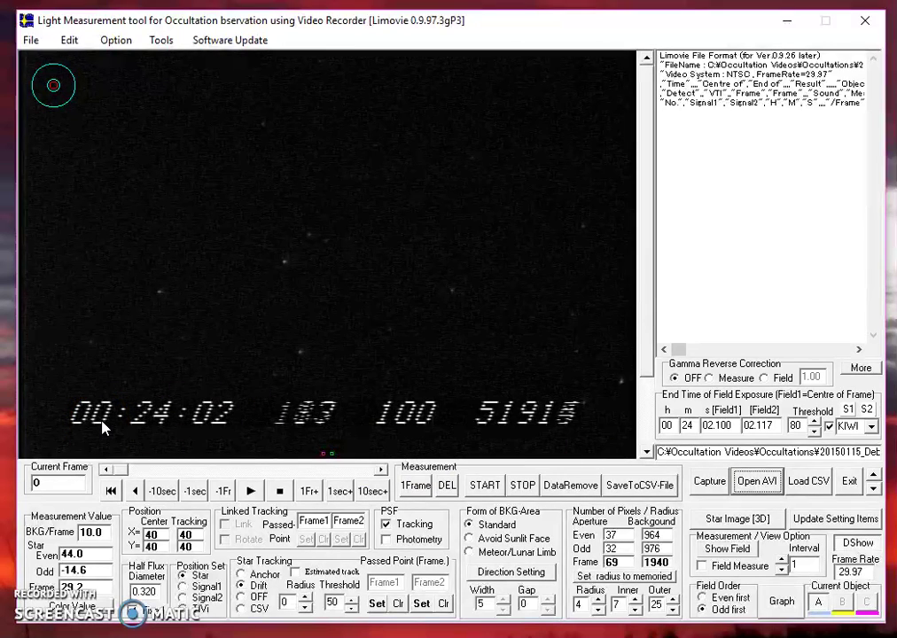
click(871, 427)
click(858, 447)
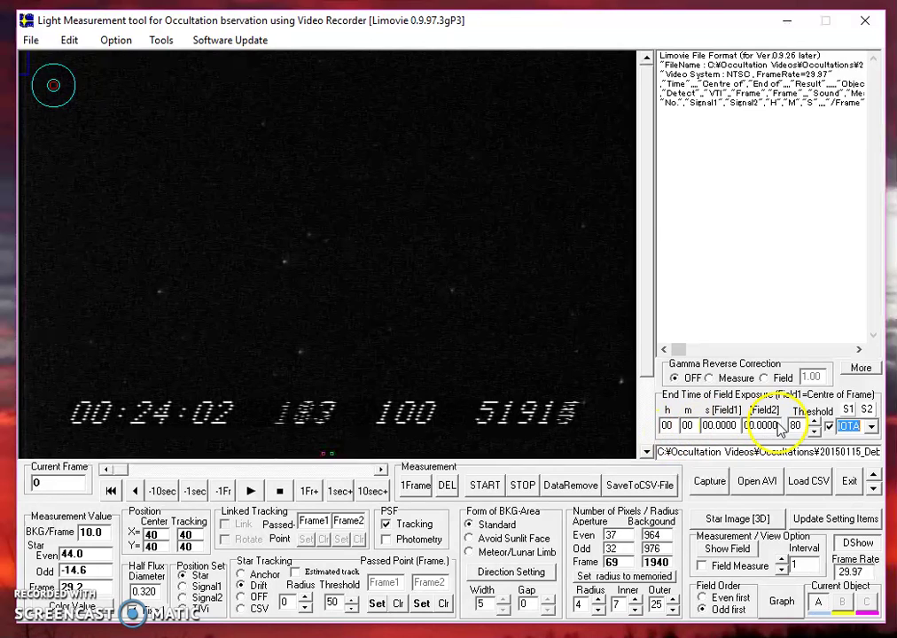
click(872, 427)
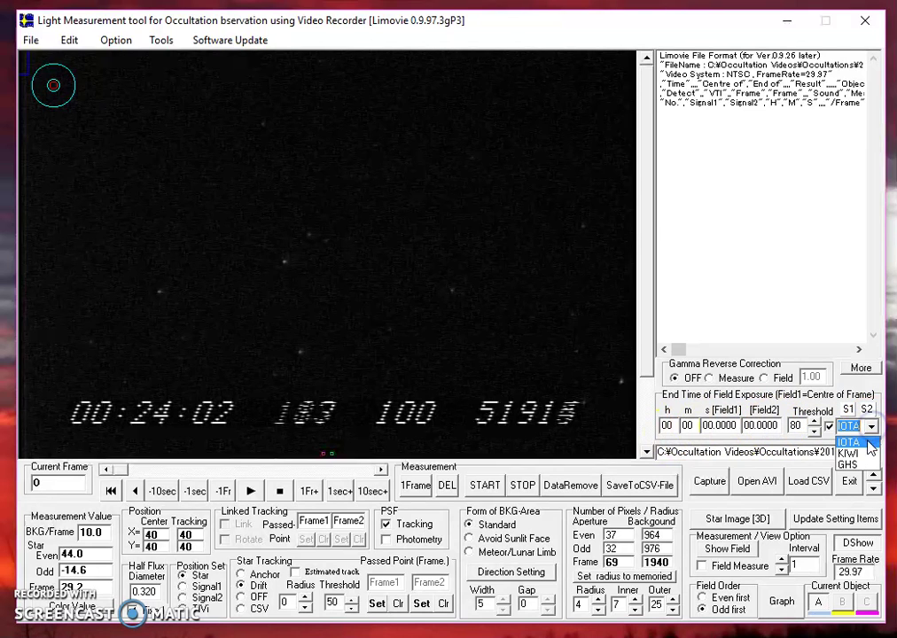
click(862, 453)
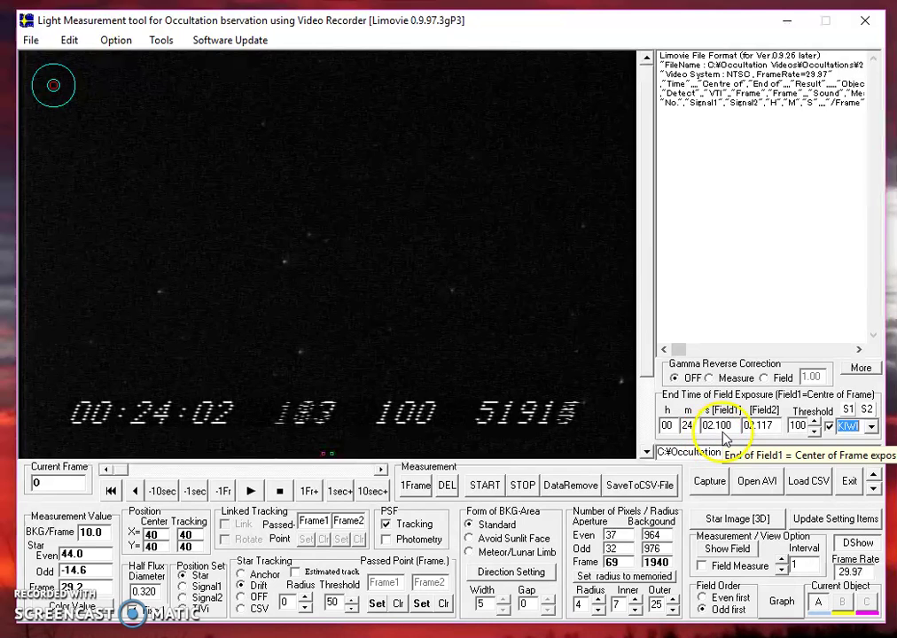
click(722, 550)
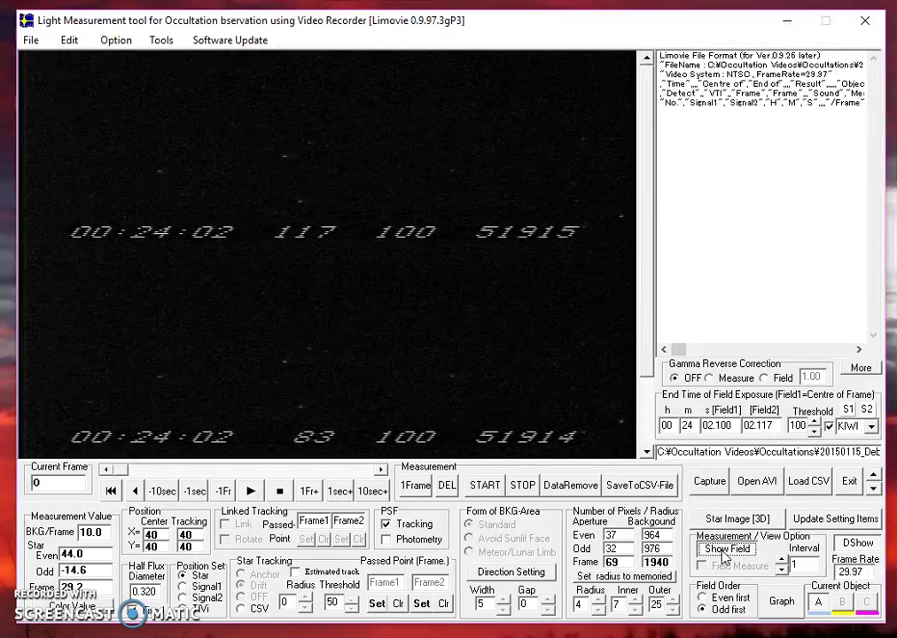
click(723, 552)
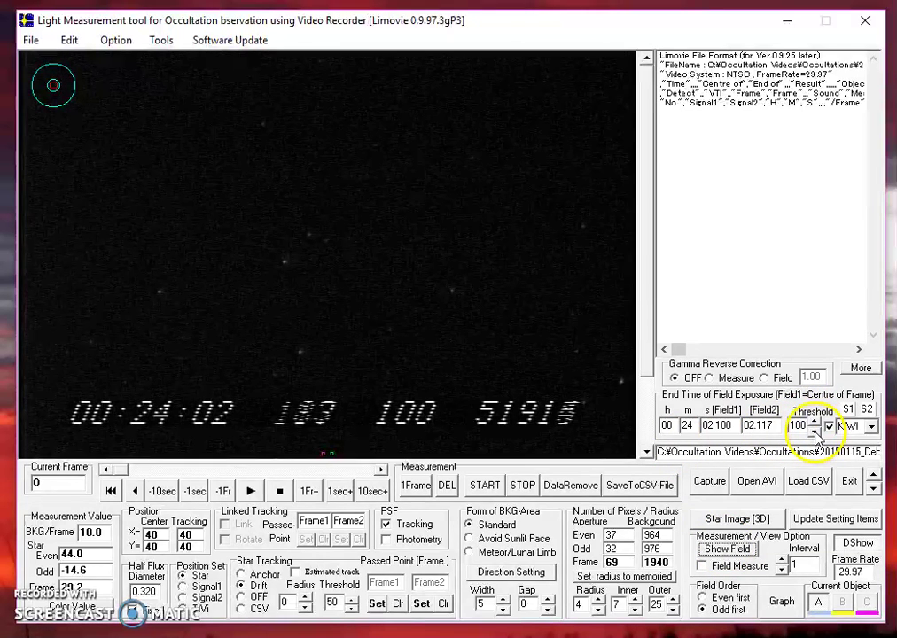
Set the KIWI threshold to 85 and enable threshold-based time-stamp reading.
click(813, 431)
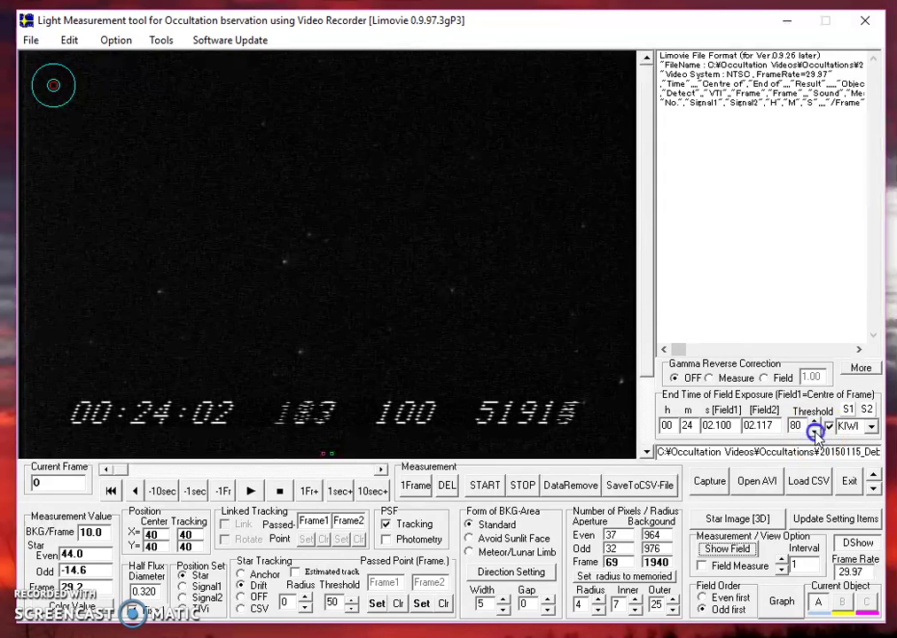
click(814, 423)
click(813, 423)
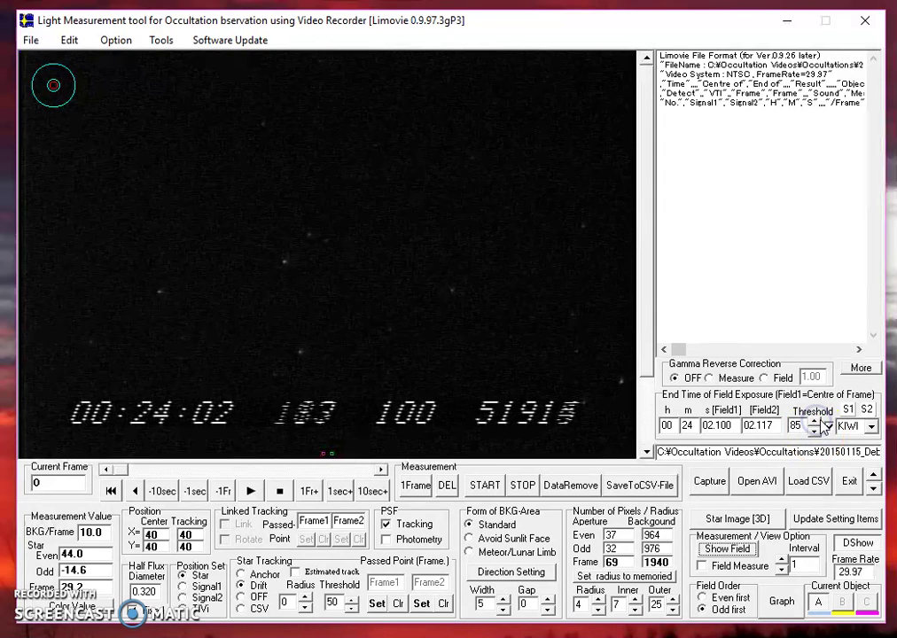
click(827, 427)
Place the measurement aperture on the target star at X 338, Y 214.
click(311, 241)
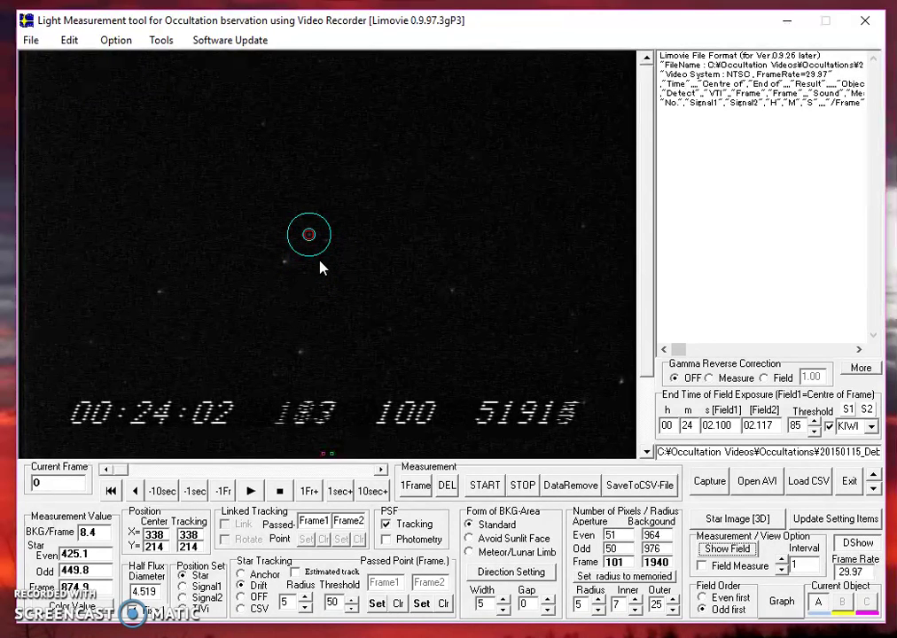
click(316, 278)
click(317, 262)
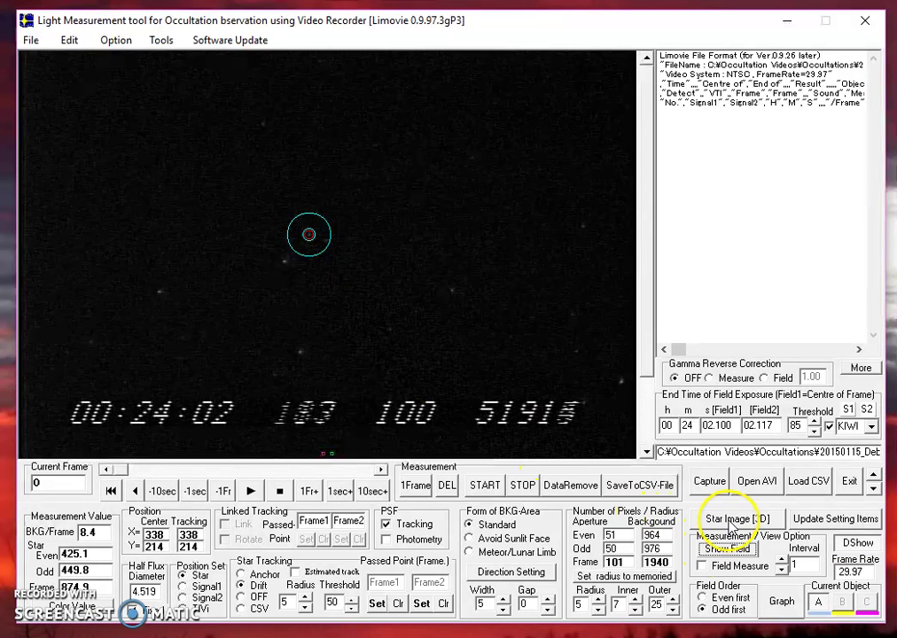
Show the size-5 smoothed 3D star graph and enlarge the aperture to 7, background 9–25.
click(735, 520)
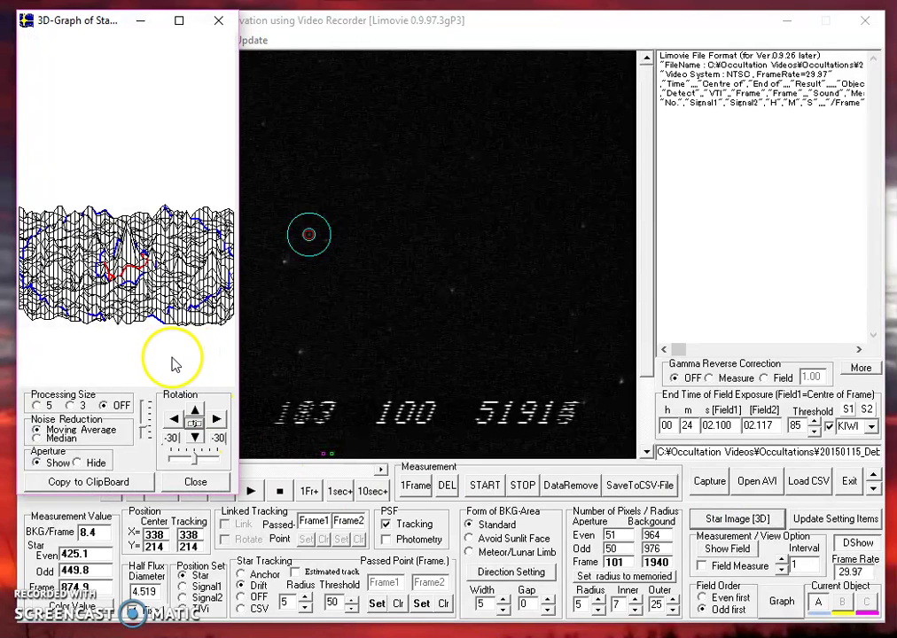
click(37, 405)
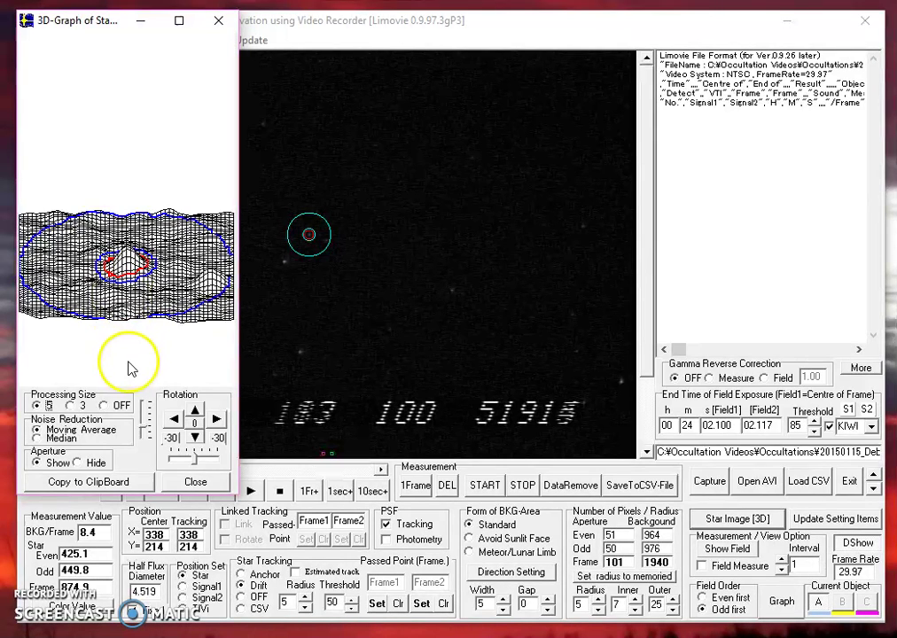
click(597, 600)
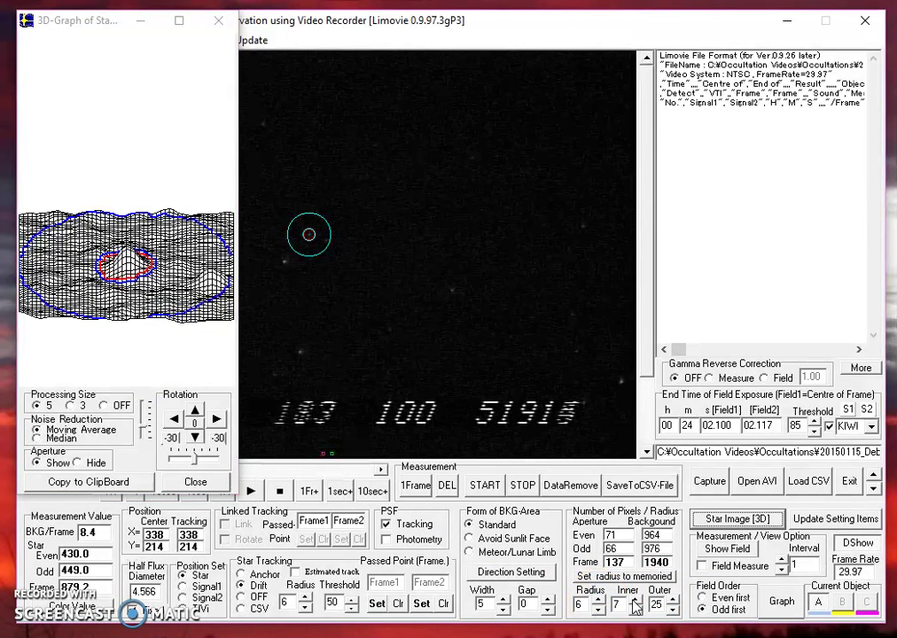
click(634, 600)
click(634, 600)
click(599, 599)
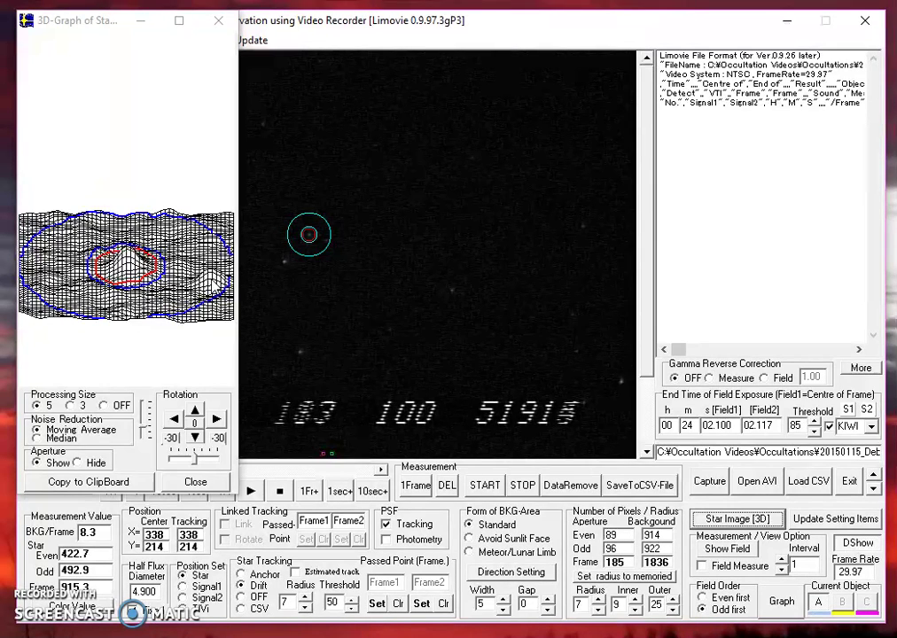
Close the 3D graph and set the background area form to Avoid Sunlit Face.
click(196, 483)
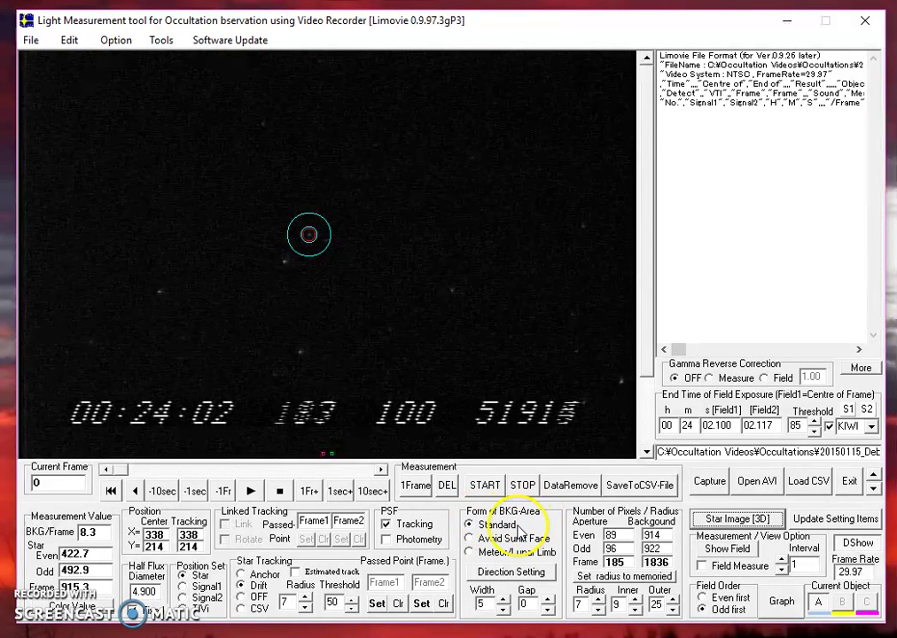
click(469, 538)
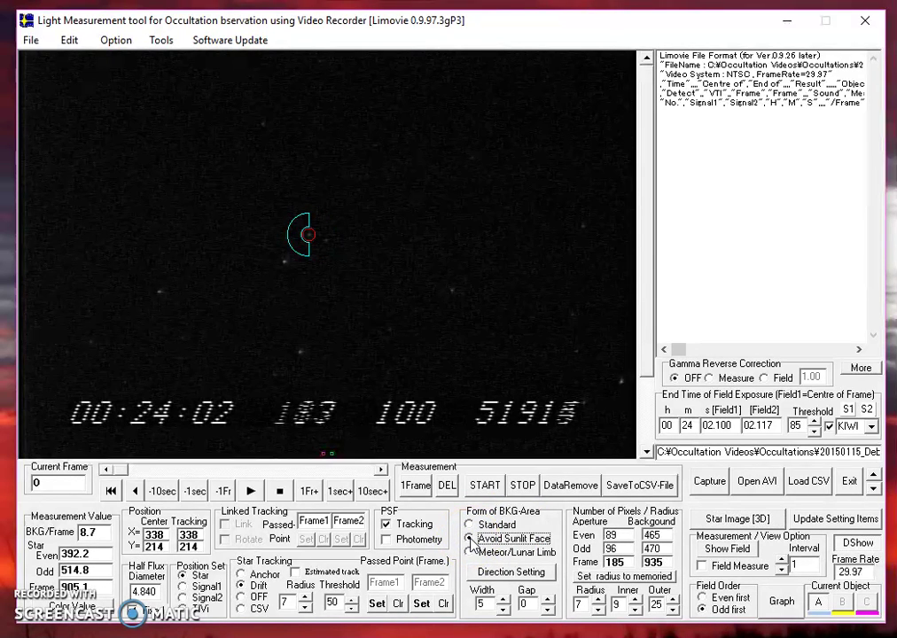
click(469, 553)
click(469, 540)
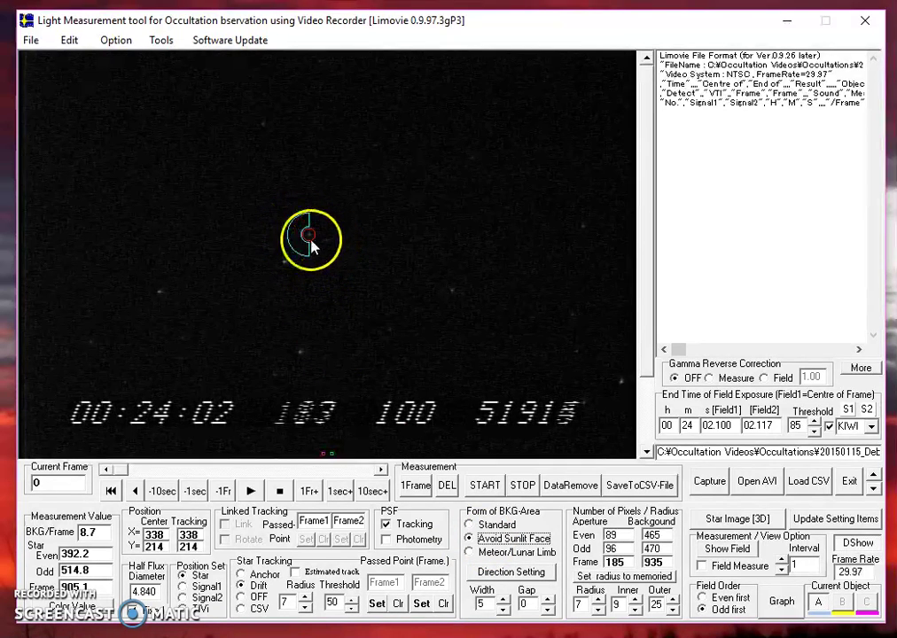
Point the half-ring background area up-right of the target star.
click(503, 572)
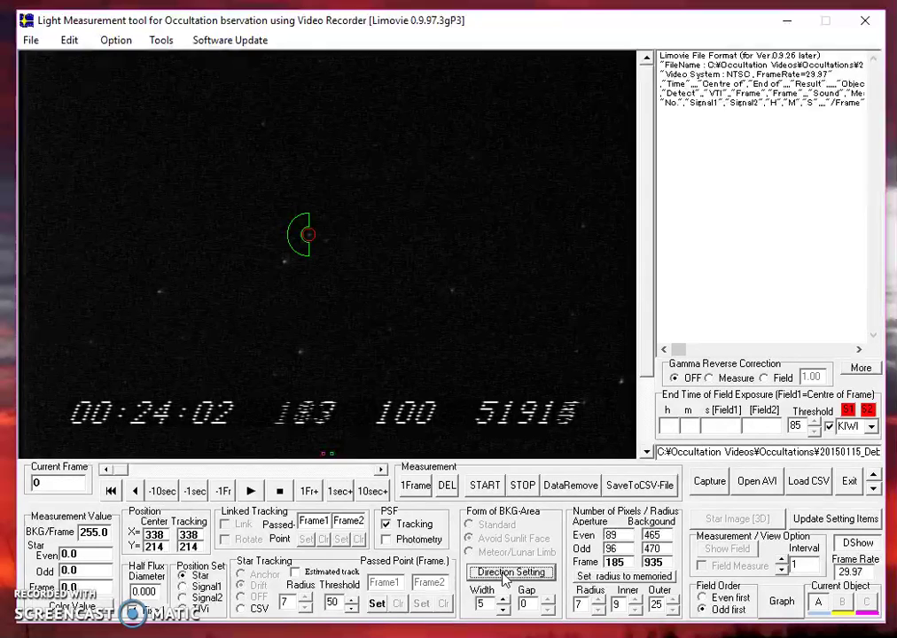
click(340, 207)
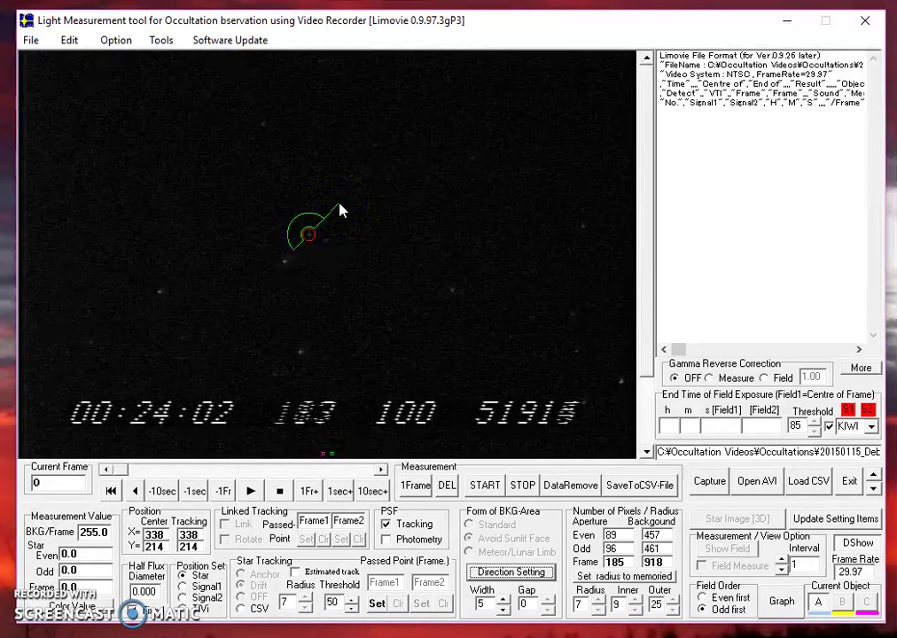
click(340, 210)
click(365, 232)
click(365, 241)
click(345, 374)
Turn off PSF tracking so the star is followed in Drift mode.
click(390, 524)
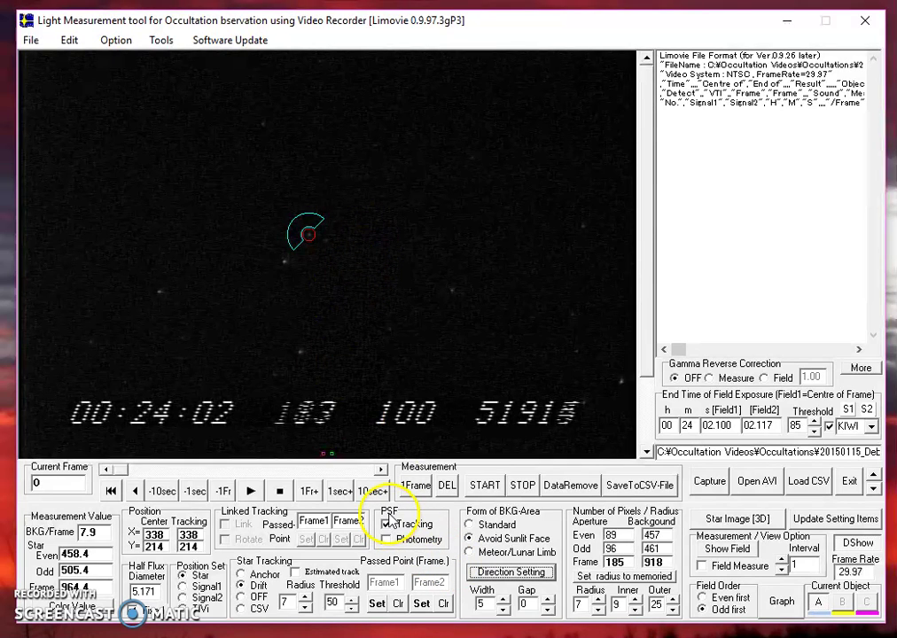
click(388, 524)
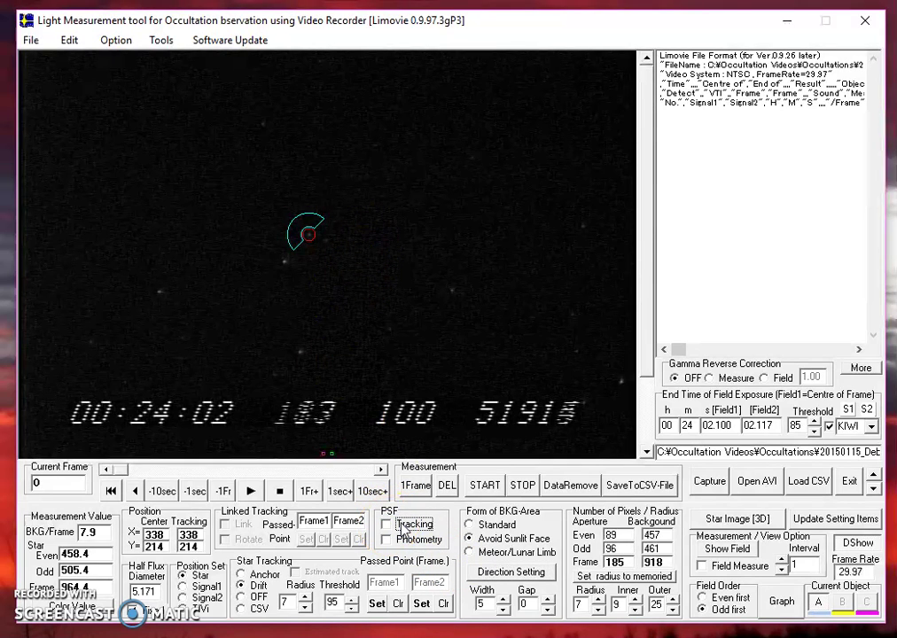
click(412, 525)
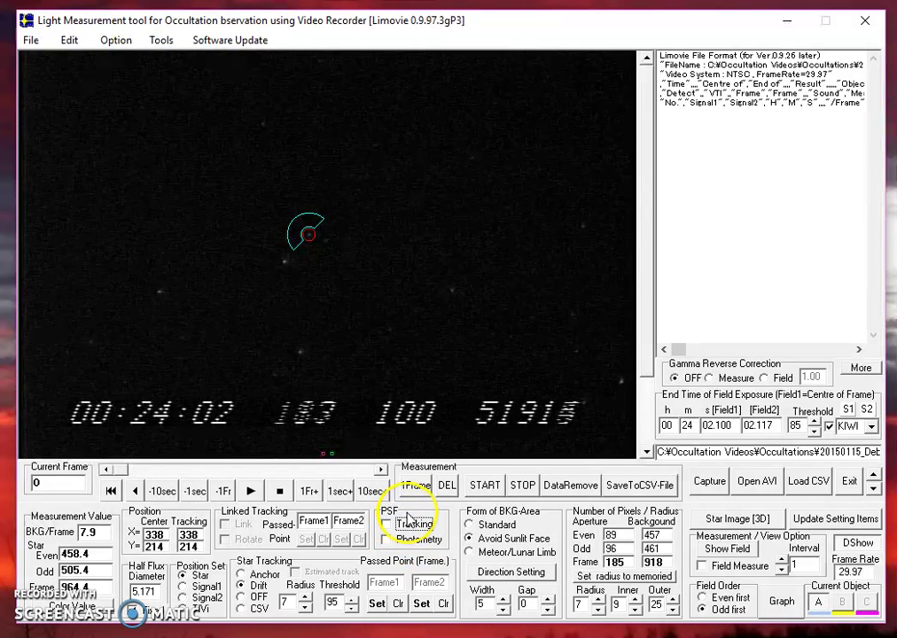
click(414, 525)
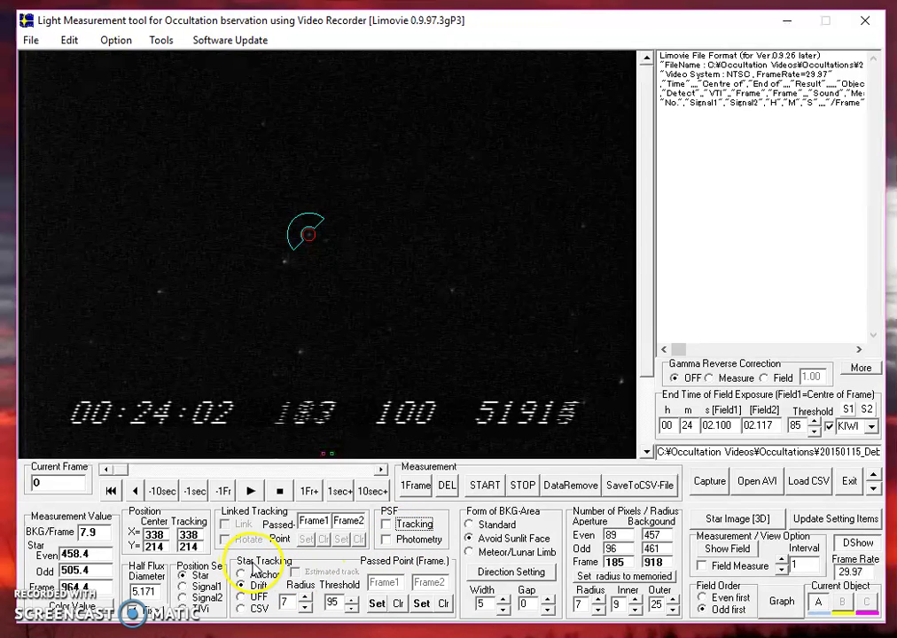
Set the star tracking threshold to 85 and the tracking radius to 4.
click(352, 608)
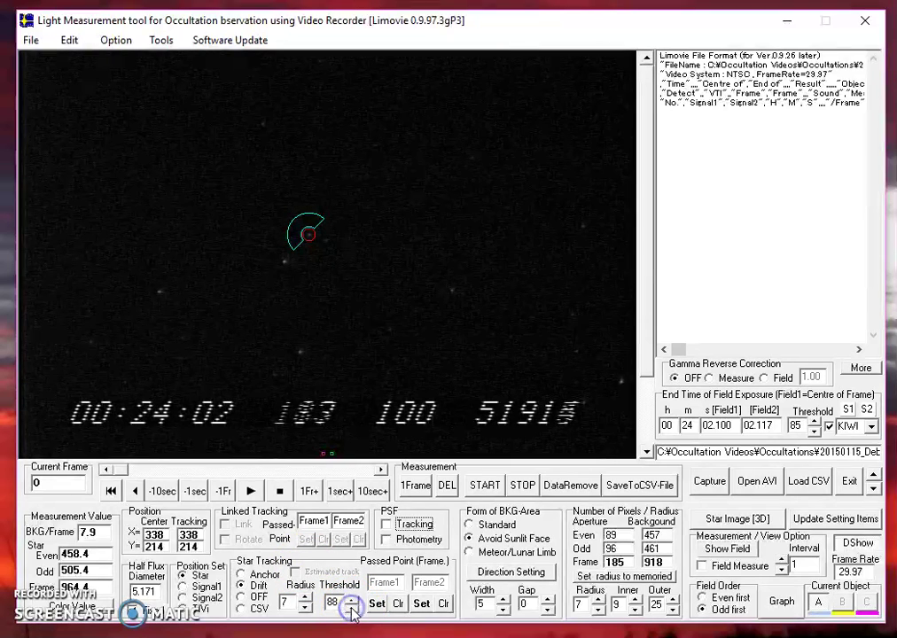
click(352, 608)
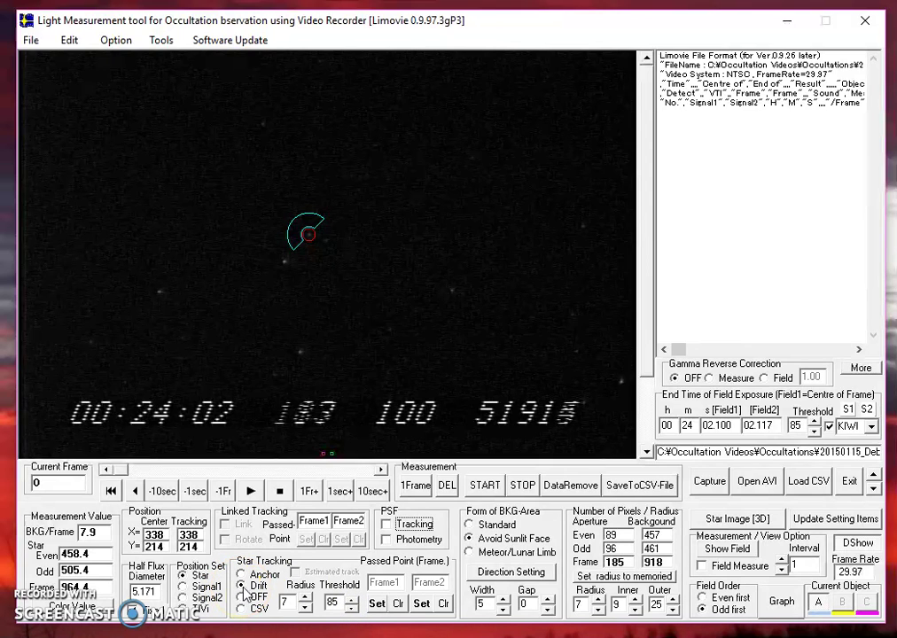
click(305, 609)
click(304, 609)
click(304, 609)
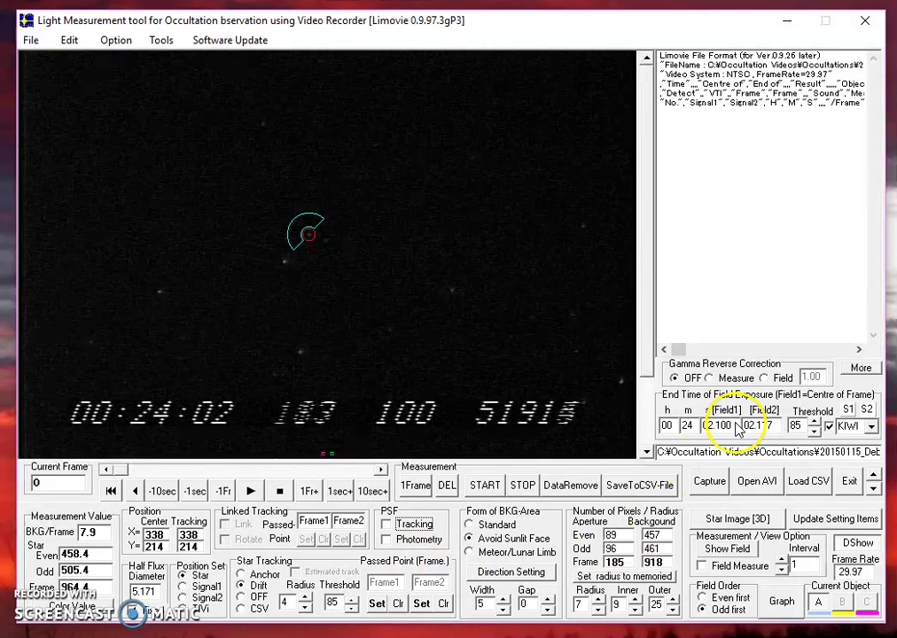
click(387, 525)
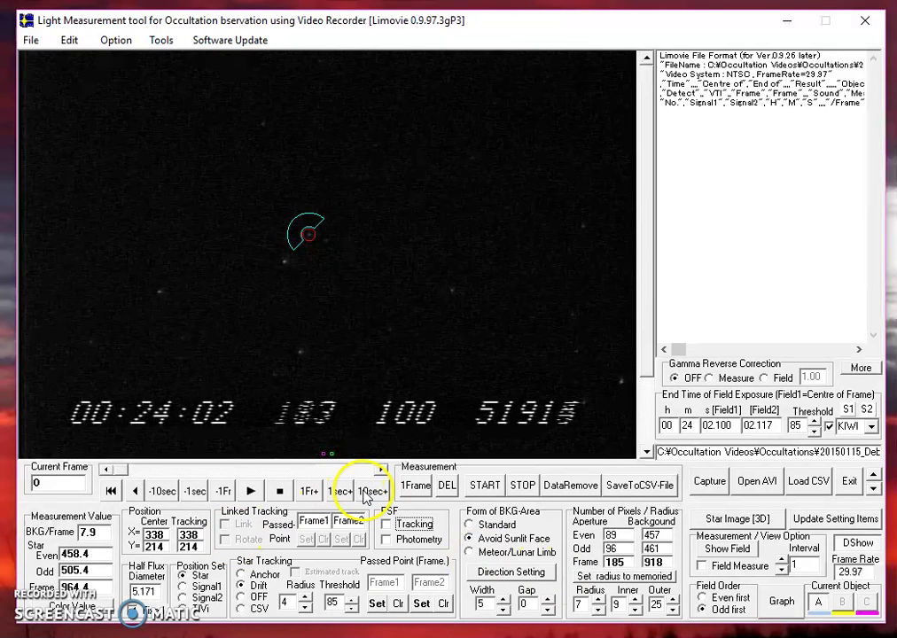
Jump to frame 300, measure the star's brightness, and stop at frame 655.
click(370, 493)
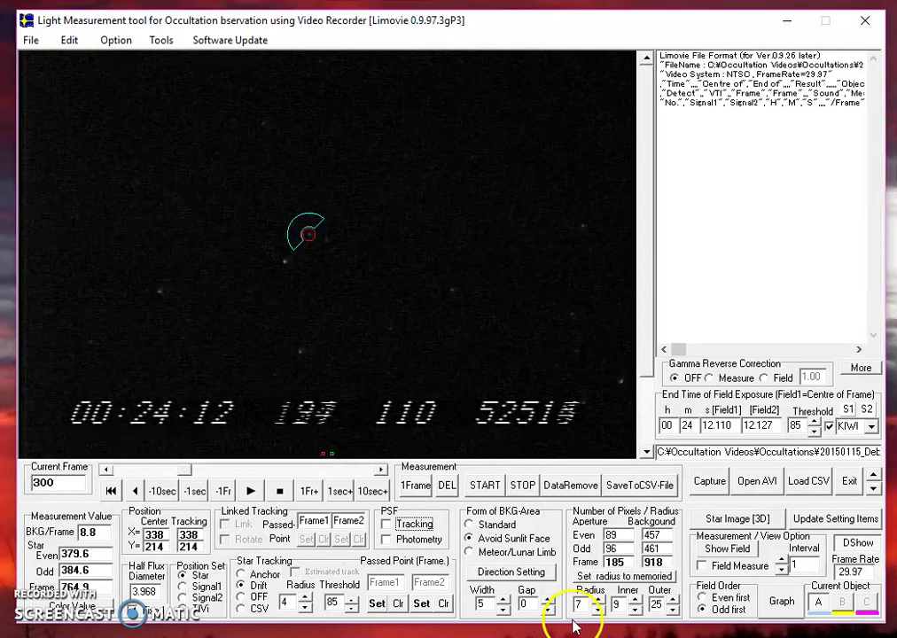
click(483, 486)
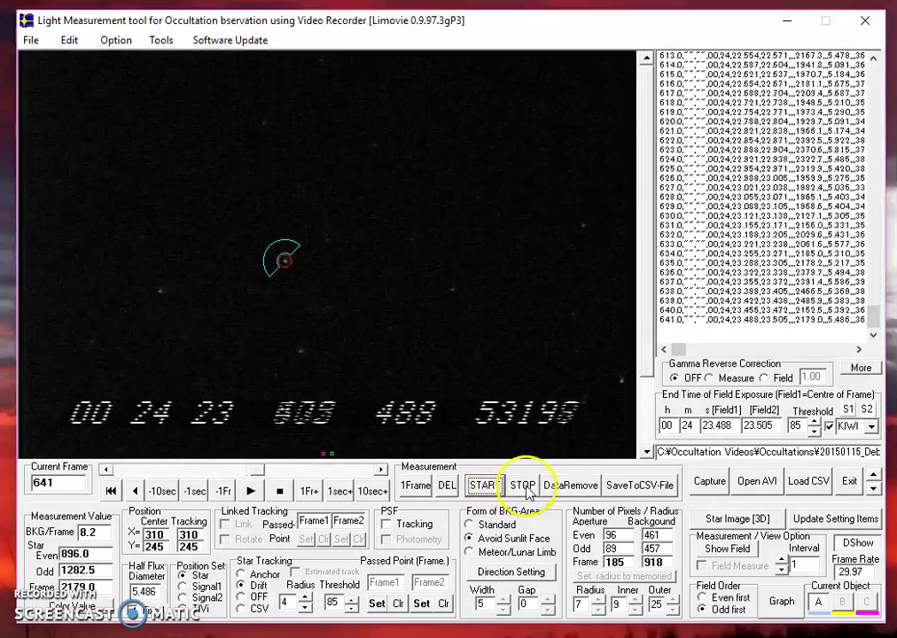
click(522, 486)
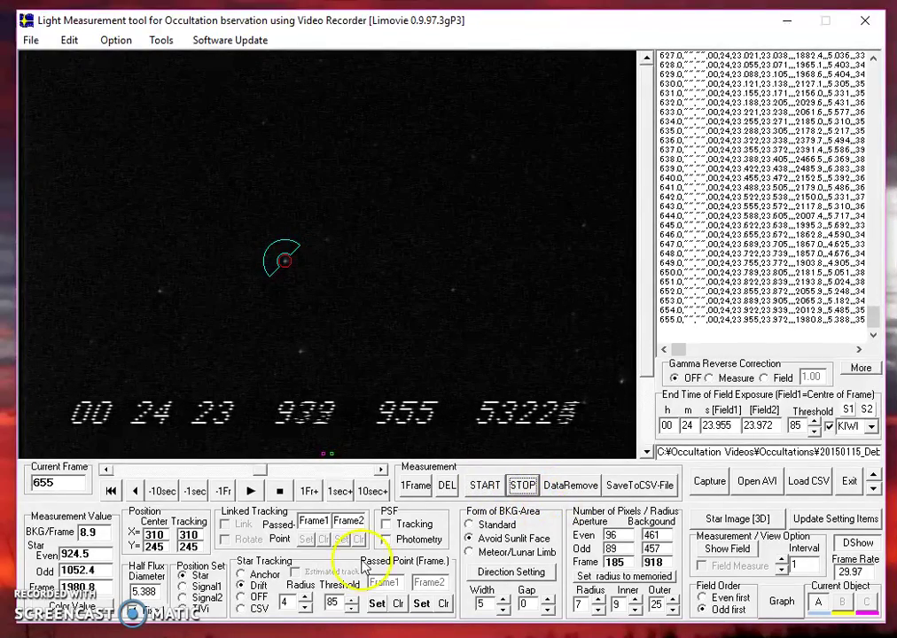
Return to frame 300 by going back 10 s, then 2 s, then forward four frames.
click(163, 492)
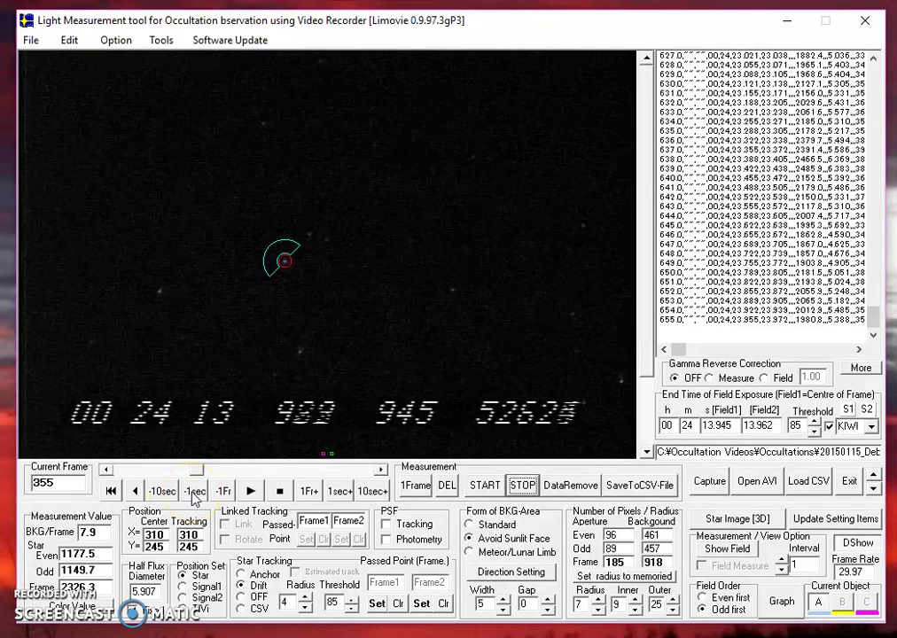
click(194, 493)
click(194, 493)
click(306, 493)
click(306, 493)
click(305, 492)
click(306, 492)
click(306, 493)
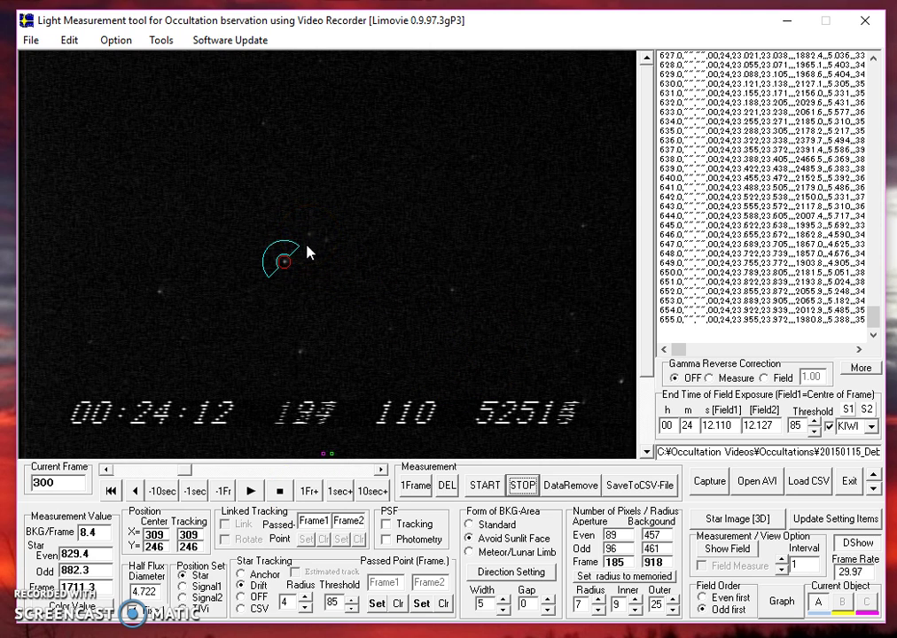
Put the aperture back on the target star with Set Position only, and set Star Tracking OFF.
click(288, 259)
click(311, 244)
right_click(310, 242)
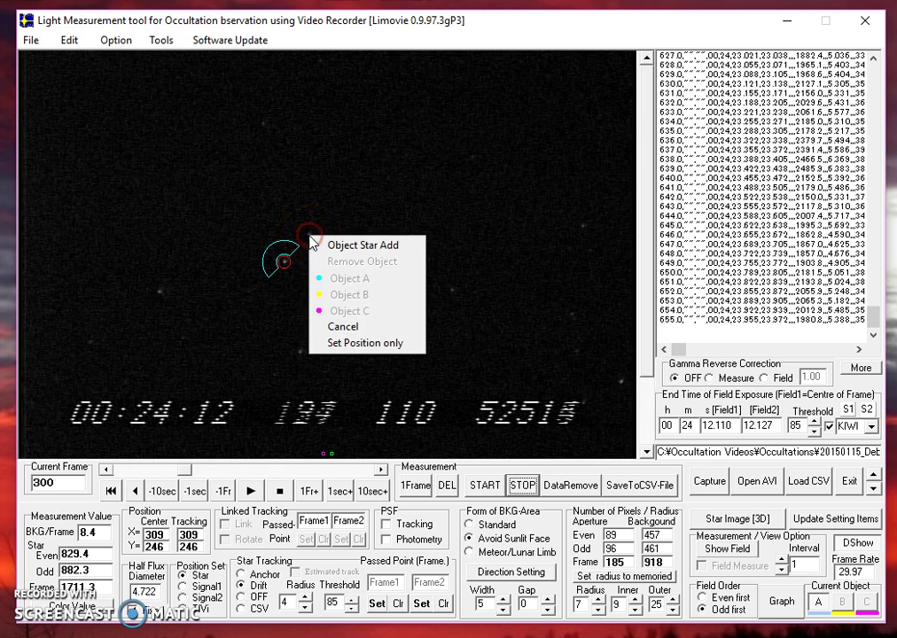
click(347, 345)
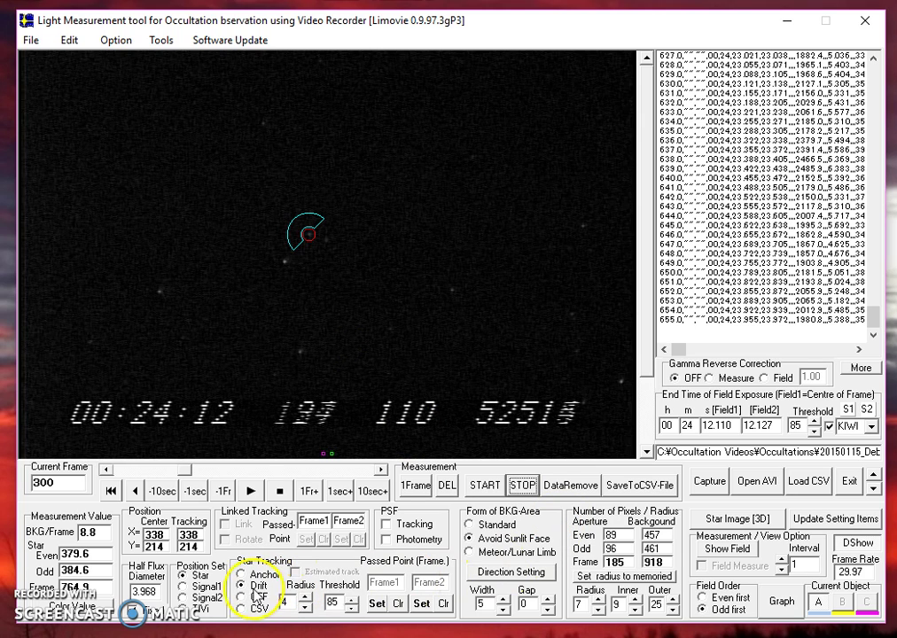
click(241, 598)
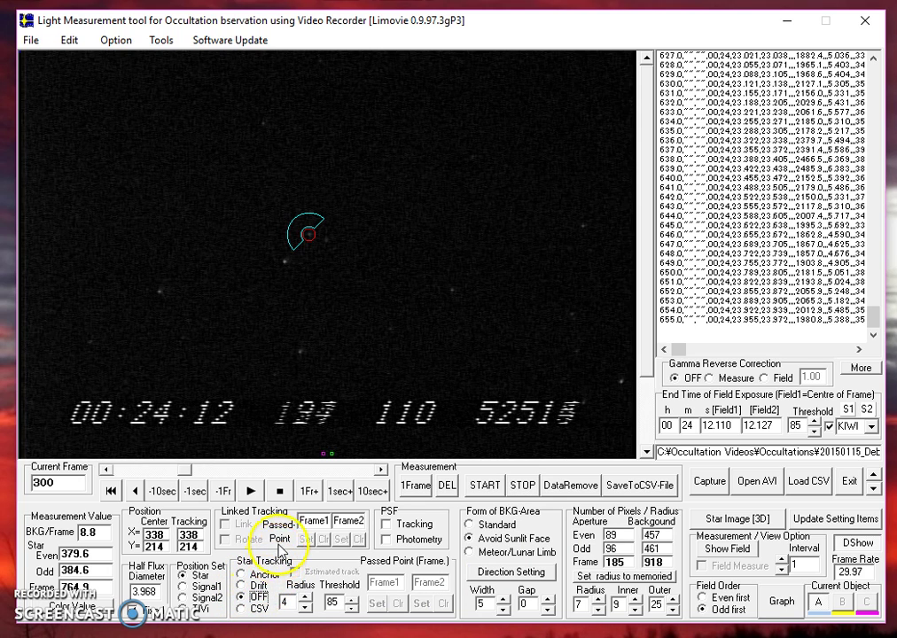
Add the nearby star as a second measured object and widen its inner background radius to 8.
right_click(161, 300)
click(174, 303)
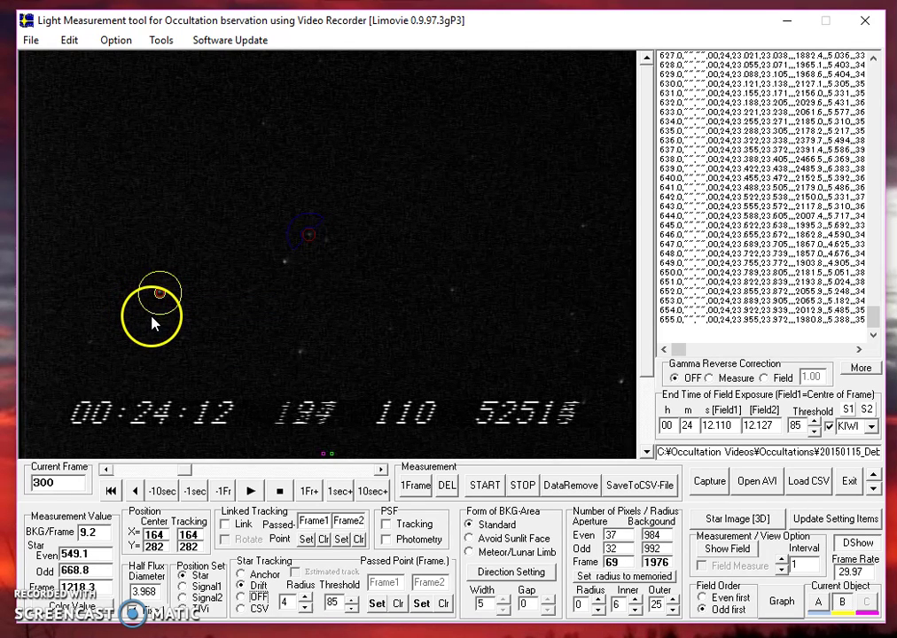
click(636, 599)
click(635, 599)
Raise the star's measurement aperture radius to 6.
click(600, 601)
click(600, 601)
click(600, 601)
click(600, 601)
click(600, 600)
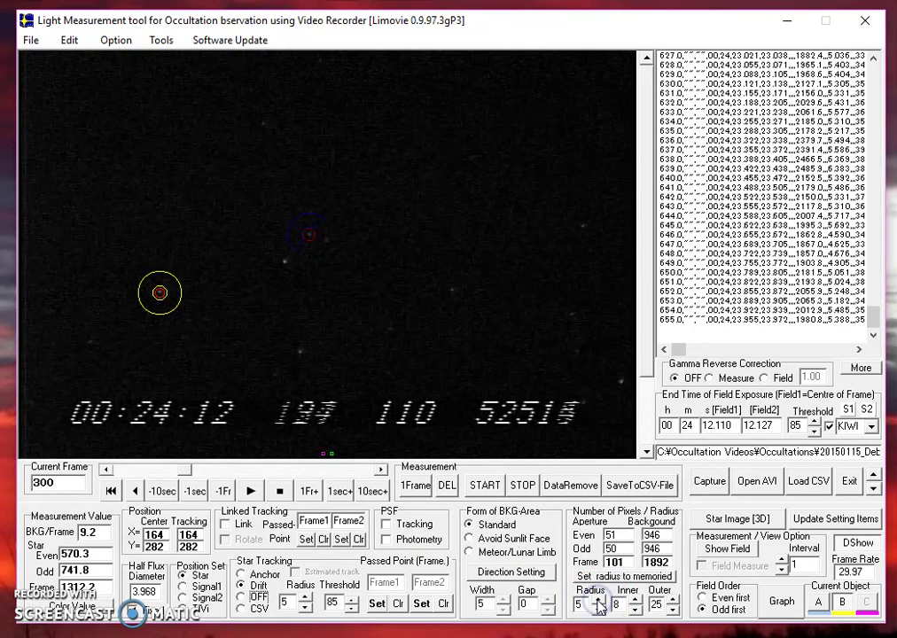
click(600, 601)
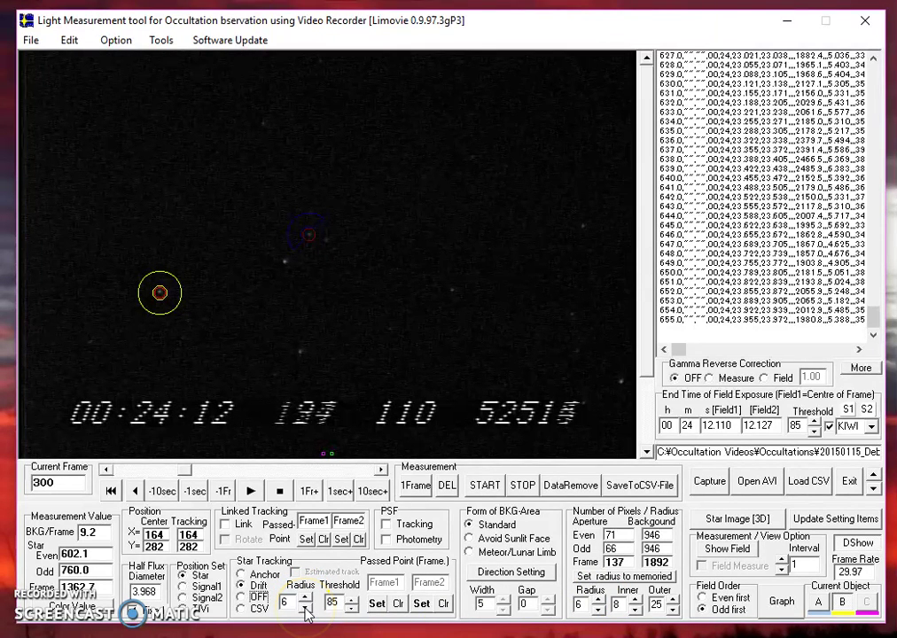
Reduce the star tracking radius to 4 and view the 3D star profile smoothed at processing size 5.
click(305, 611)
click(306, 612)
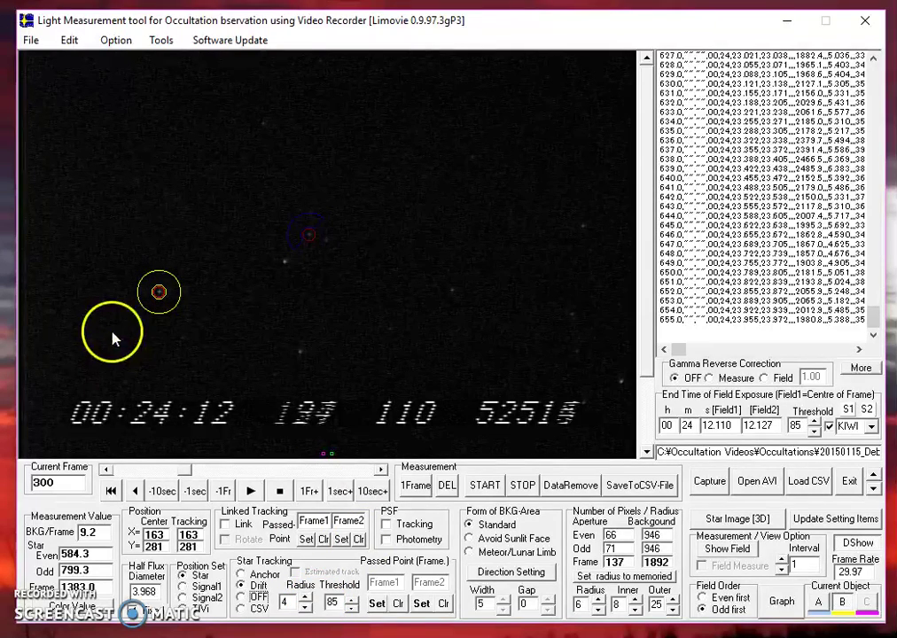
click(725, 518)
click(36, 405)
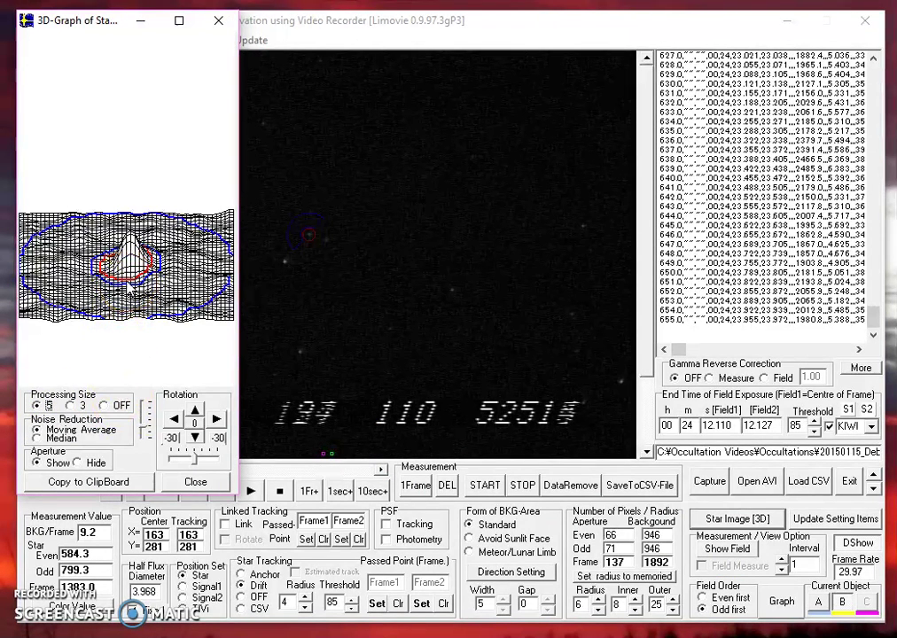
Close the 3D-Graph window, keep Drift with Linked Tracking 'Link' ticked, and make object A current.
click(195, 481)
click(258, 586)
click(226, 526)
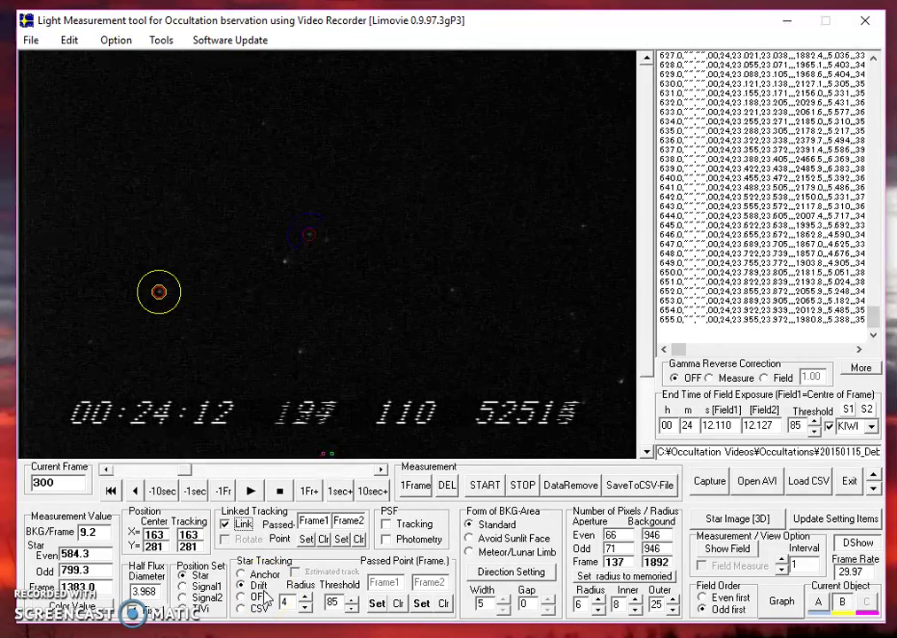
click(816, 603)
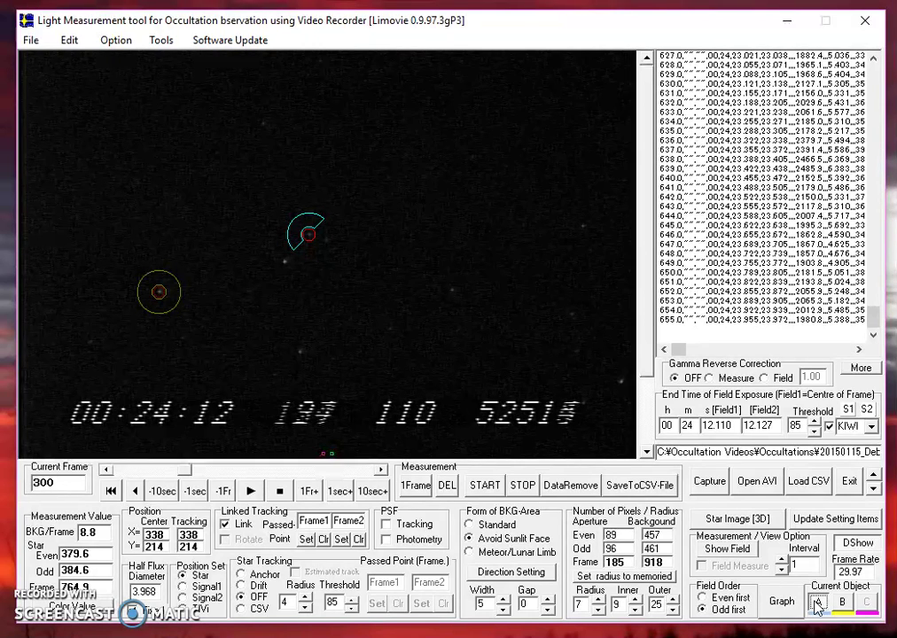
Remove the earlier measurement readings with DataRemove, confirming Yes, keeping the current frame at 300.
click(559, 486)
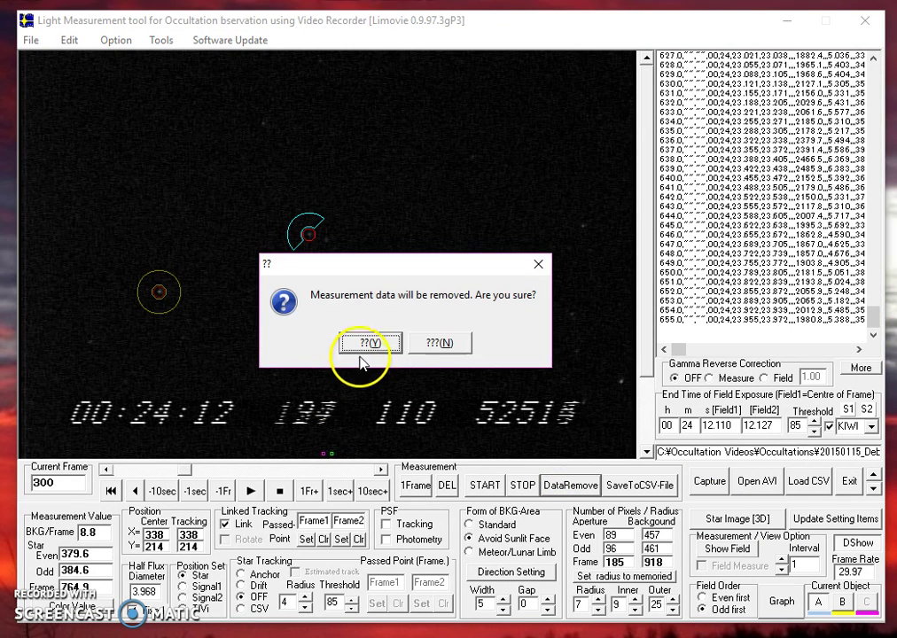
click(371, 343)
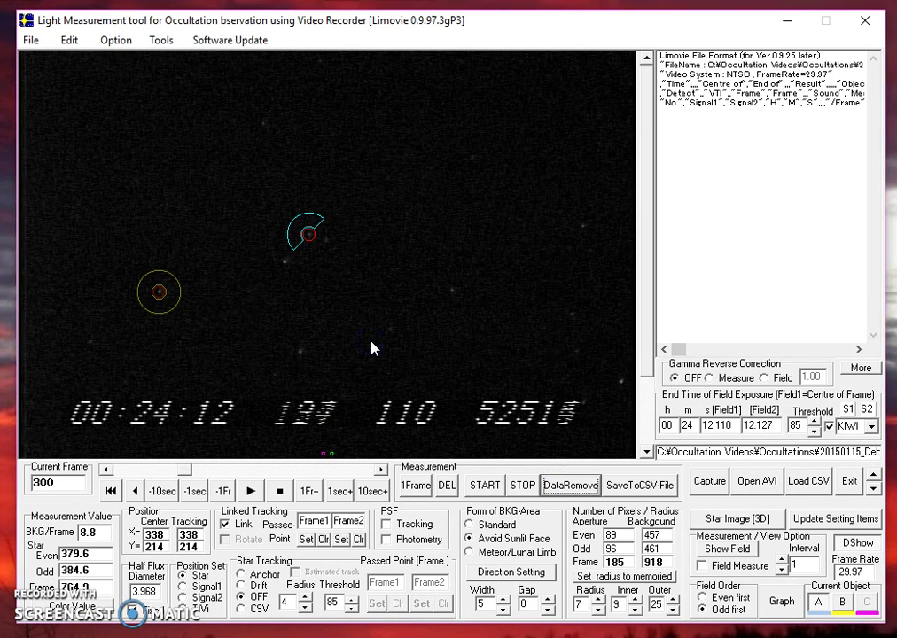
click(59, 487)
click(359, 496)
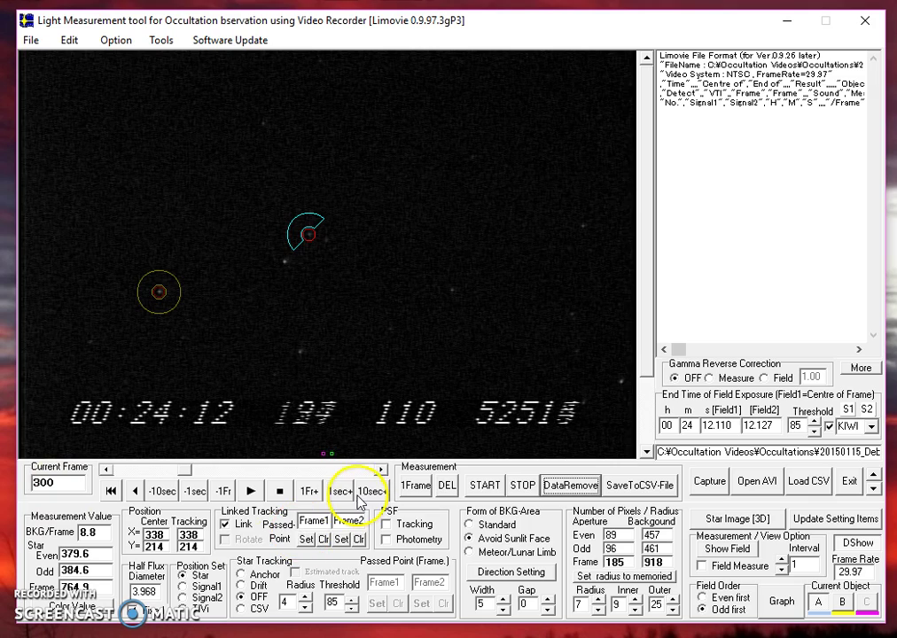
Run the measurement from frame 300 and stop it around frame 788.
click(486, 487)
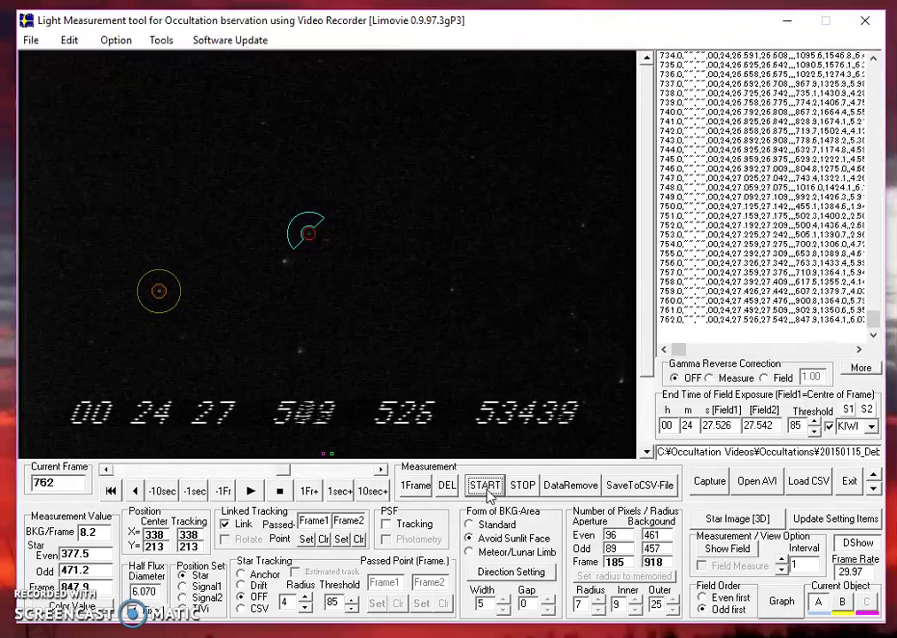
click(524, 487)
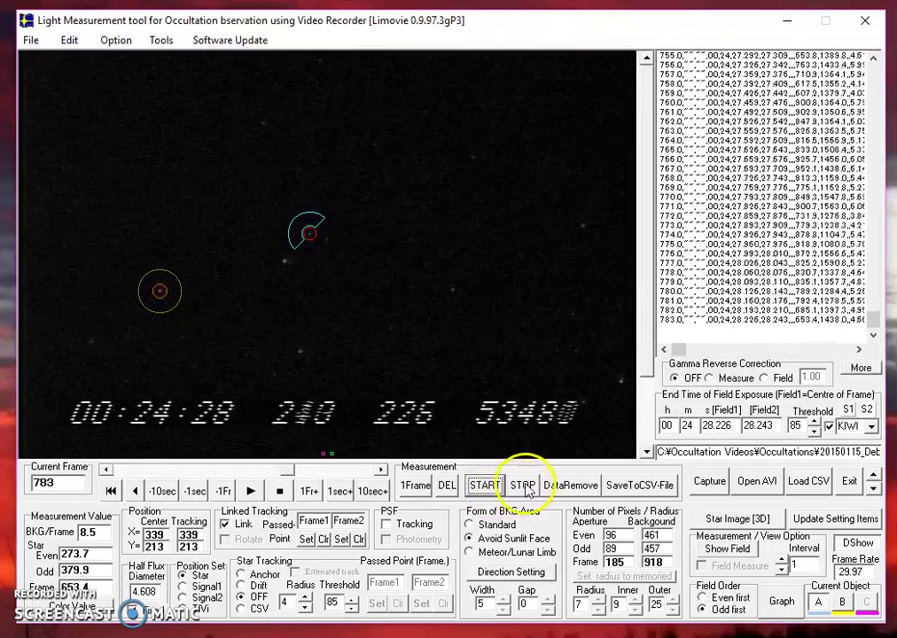
Open the light-curve graph, move it aside, and adjust the Y-axis maximum.
click(780, 601)
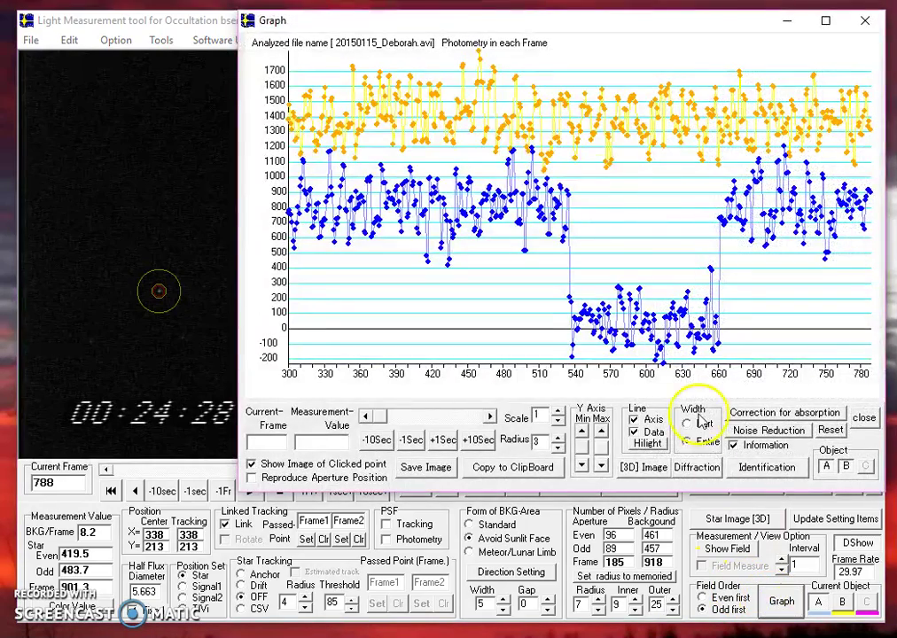
drag(528, 28, 386, 64)
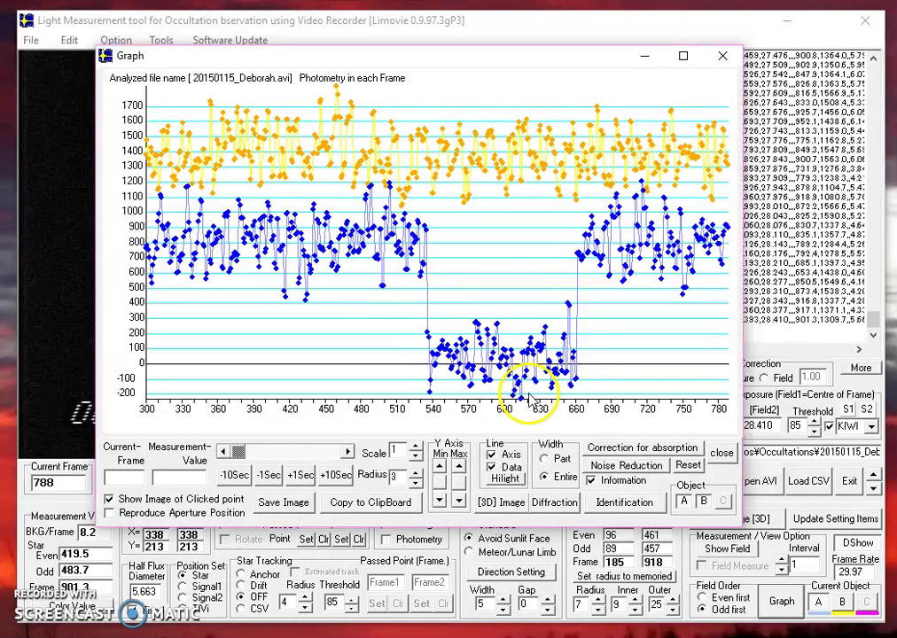
click(458, 501)
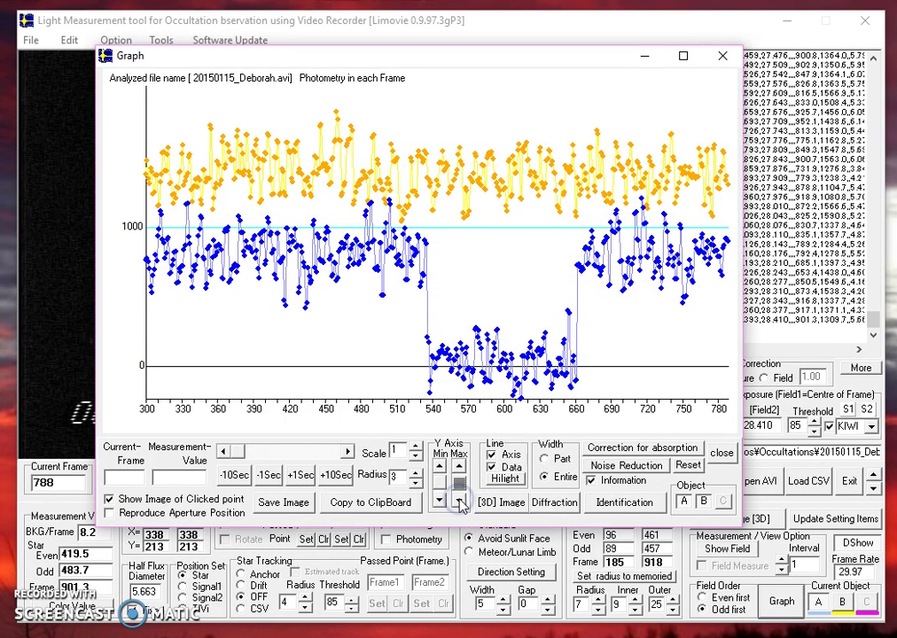
click(459, 501)
click(458, 501)
click(459, 501)
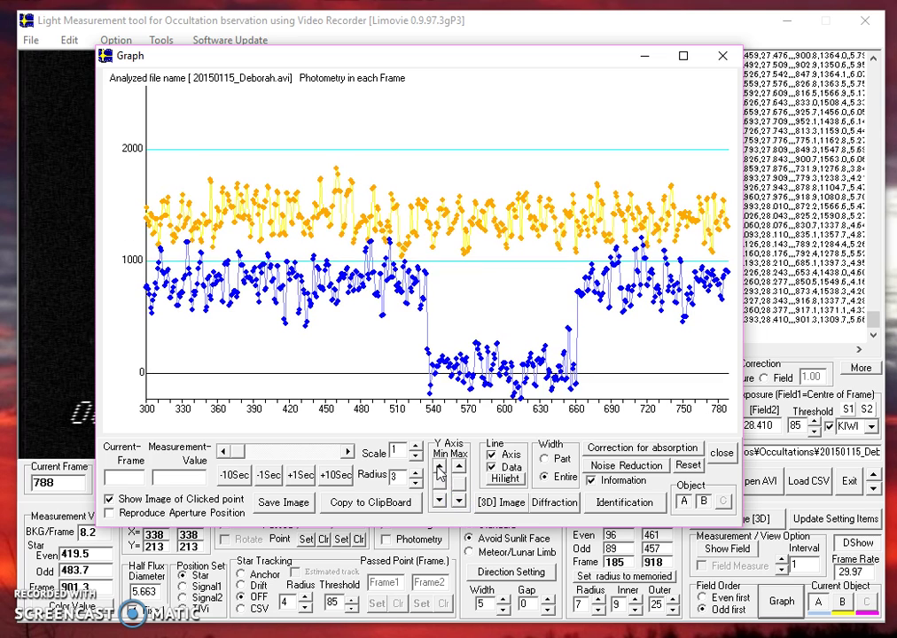
Lower the Y-axis minimum so gridlines sit at 0, 1000 and 2000.
click(438, 467)
click(438, 467)
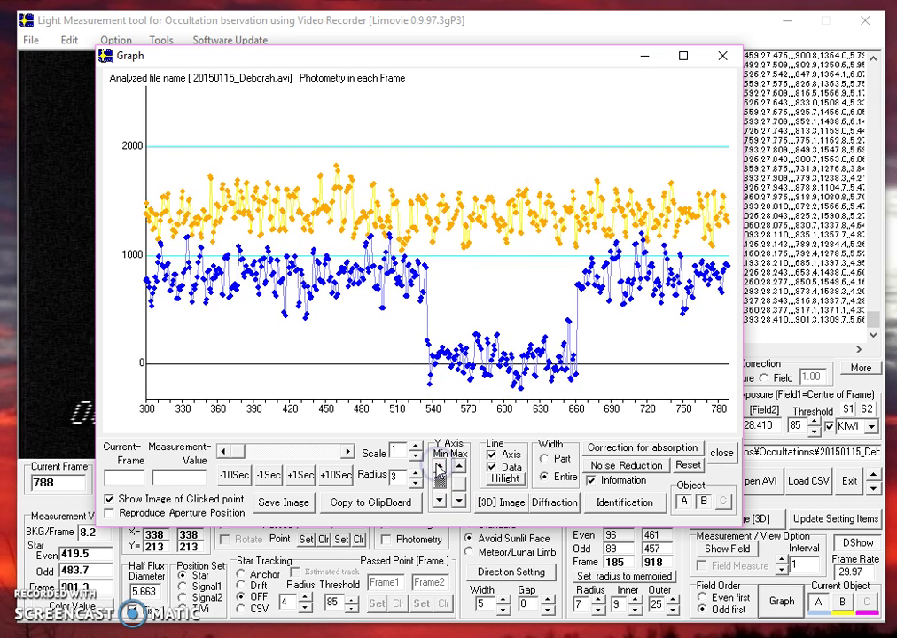
click(438, 466)
click(438, 467)
click(438, 467)
click(438, 467)
click(438, 467)
click(437, 467)
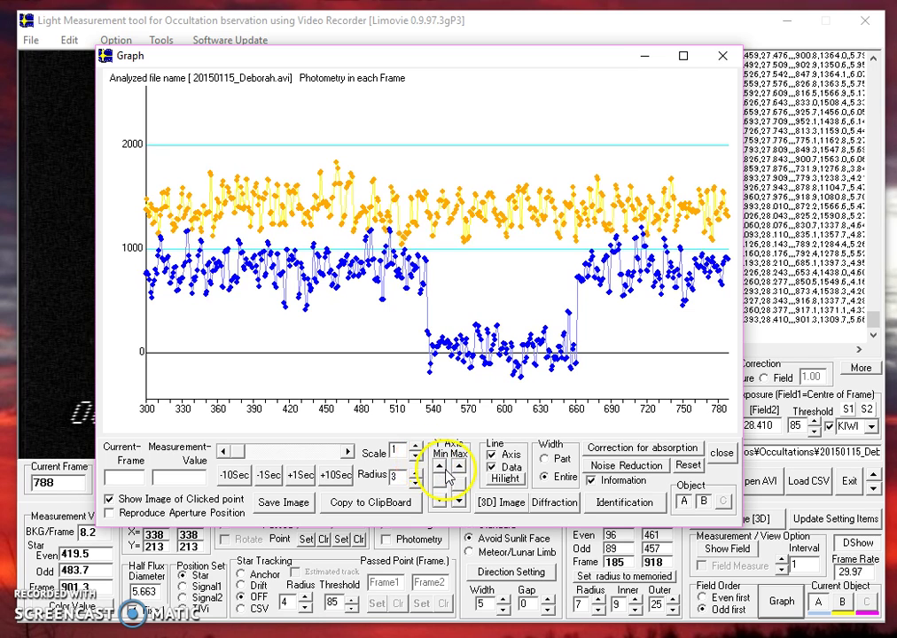
click(448, 469)
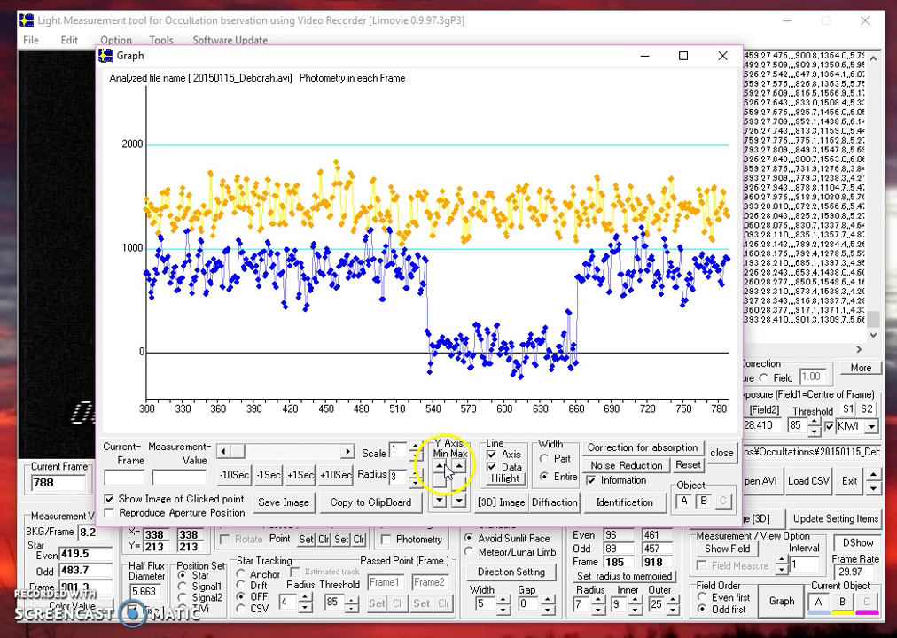
Close the Graph window, returning to LiMovie's main window at frame 788.
click(720, 454)
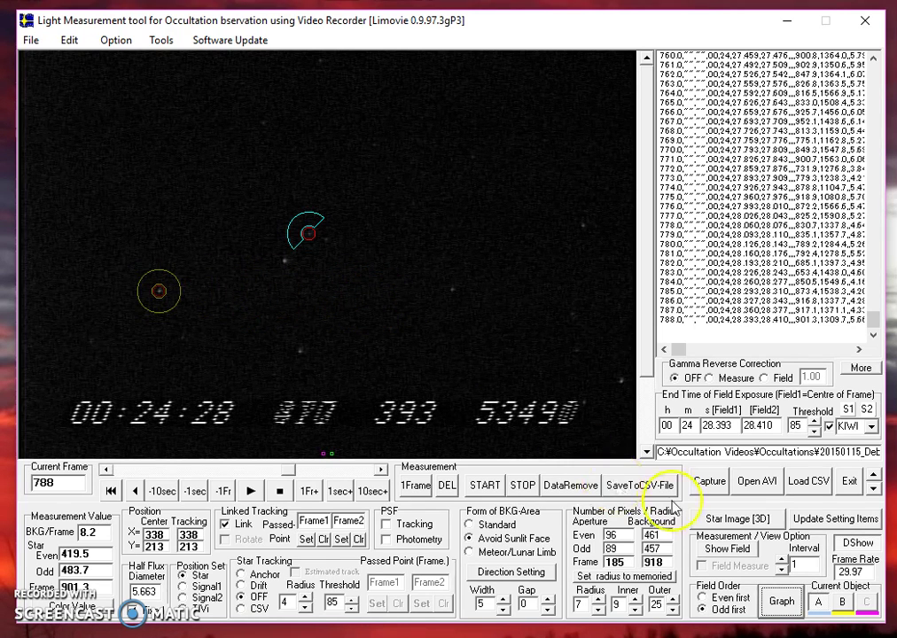
click(631, 488)
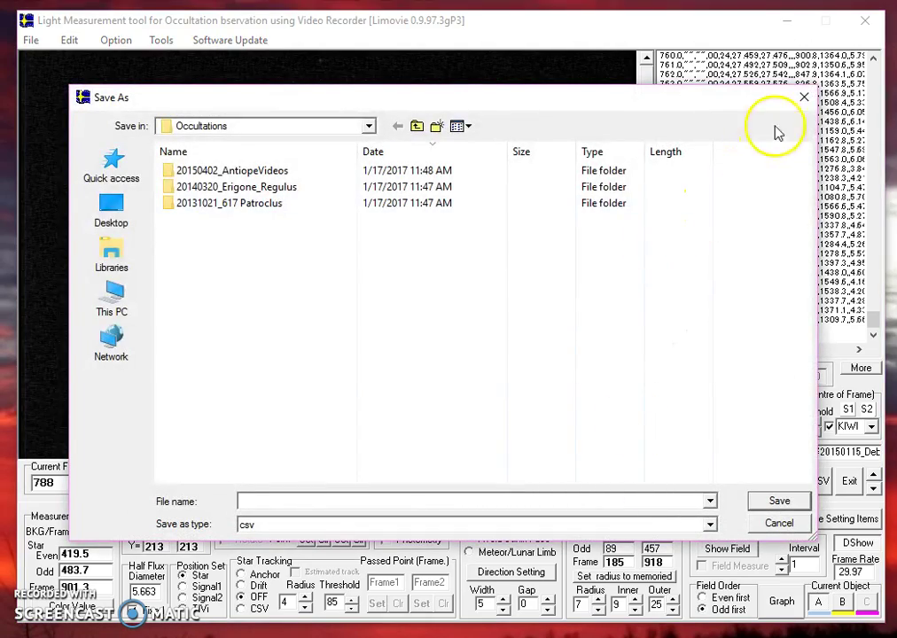
click(801, 98)
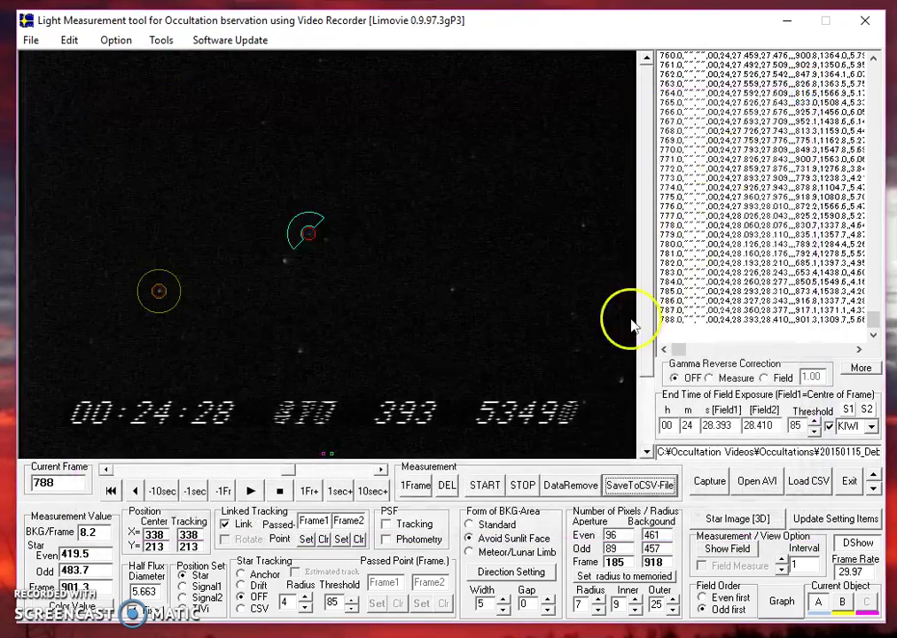
click(624, 489)
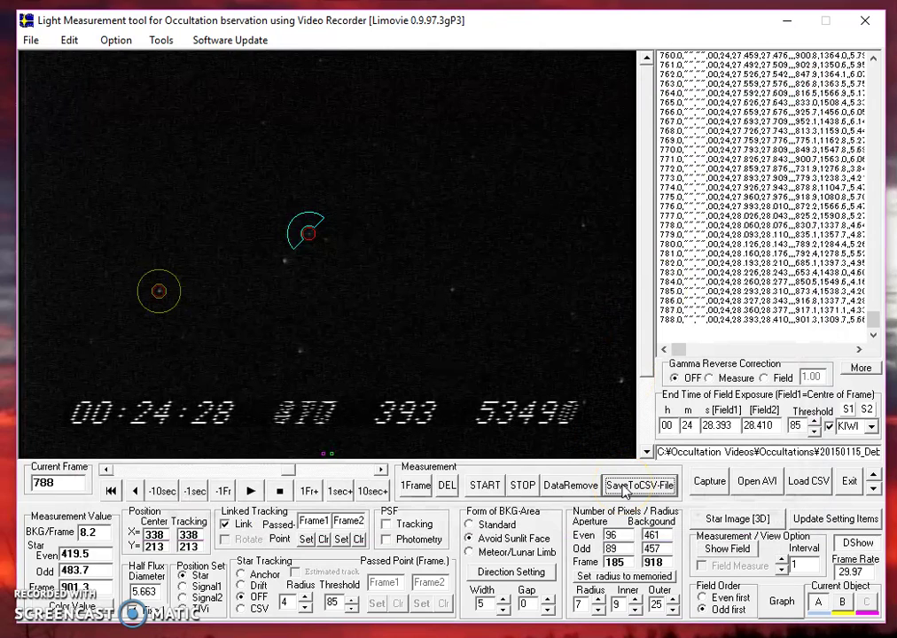